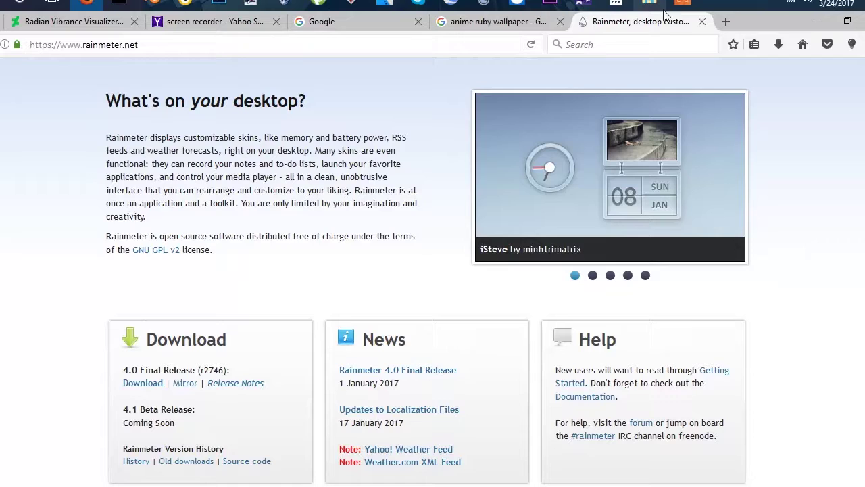
Close the Rainmeter, anime wallpaper and screen-recorder tabs, keeping the Radian page.
click(702, 22)
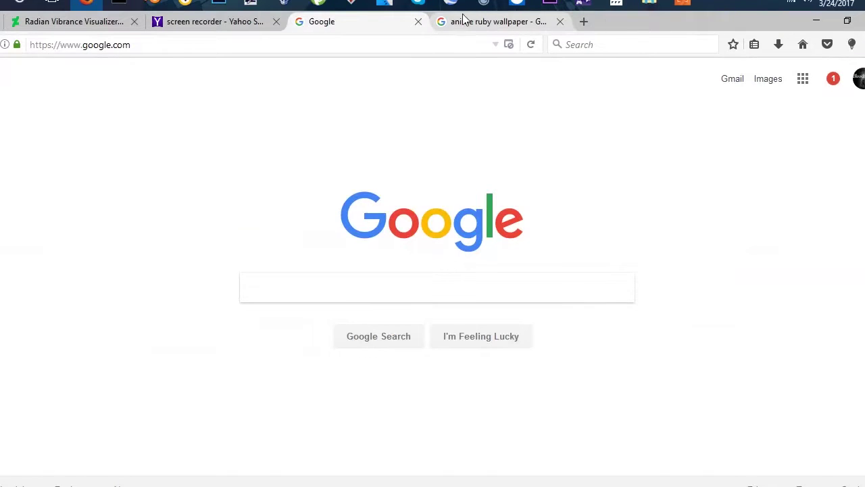
click(560, 22)
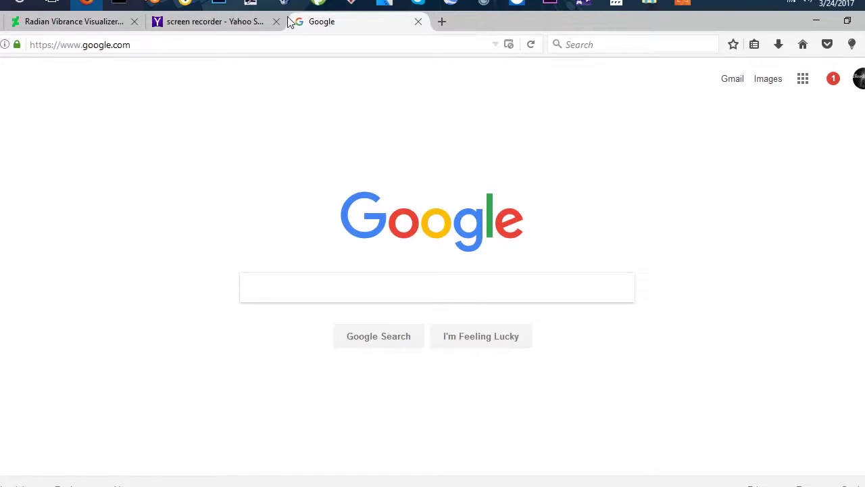
click(276, 21)
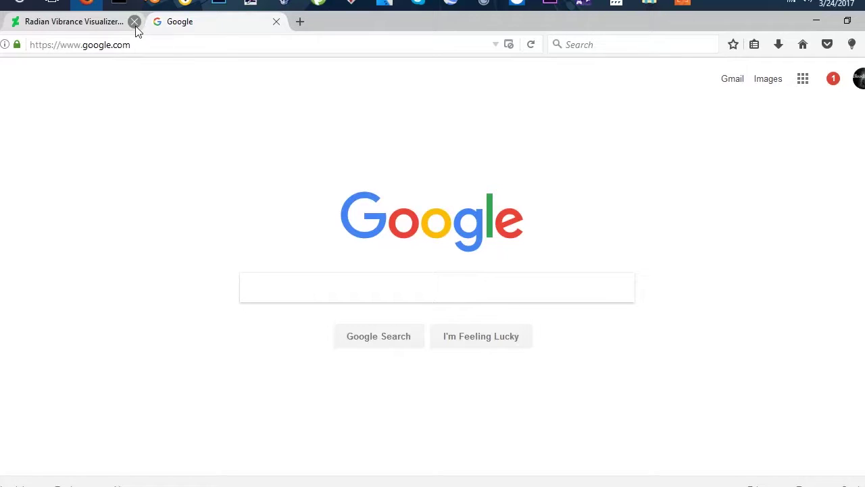
click(86, 27)
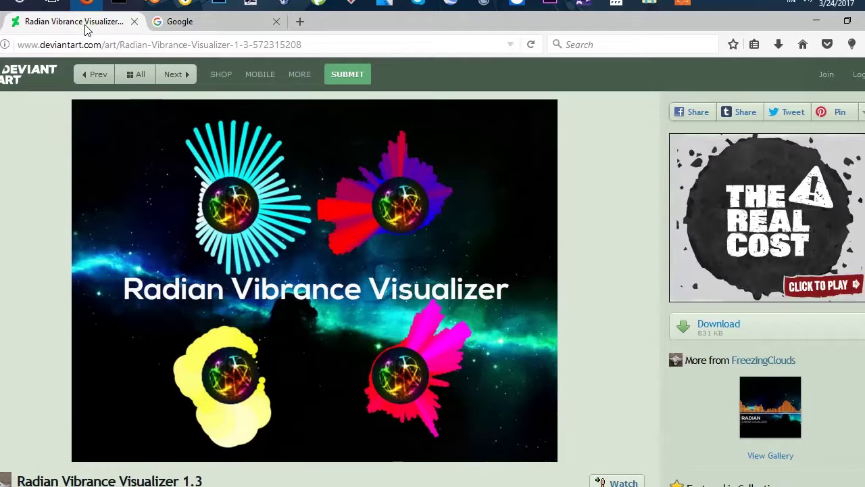
Search DeviantArt from its homepage for 'rainmeter skins'.
click(2, 74)
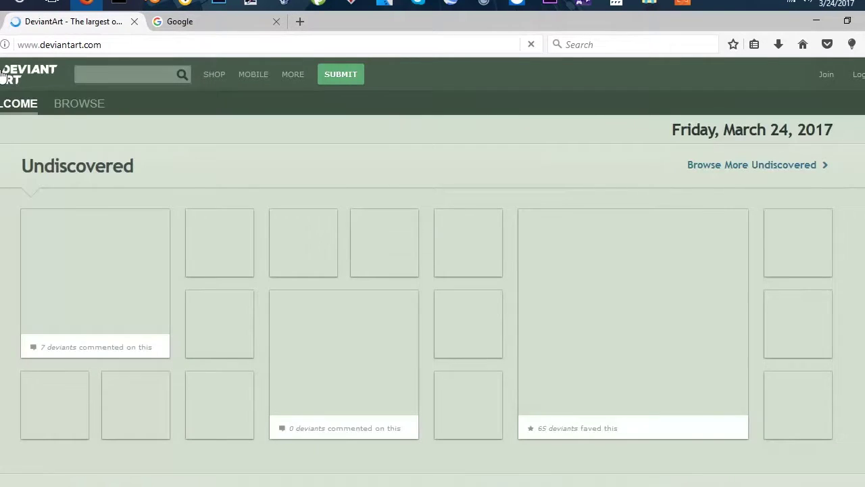
click(102, 75)
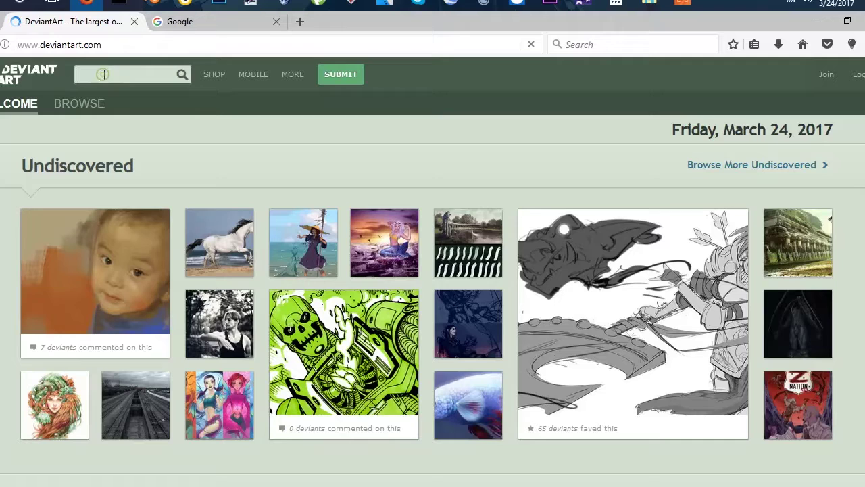
text(rain)
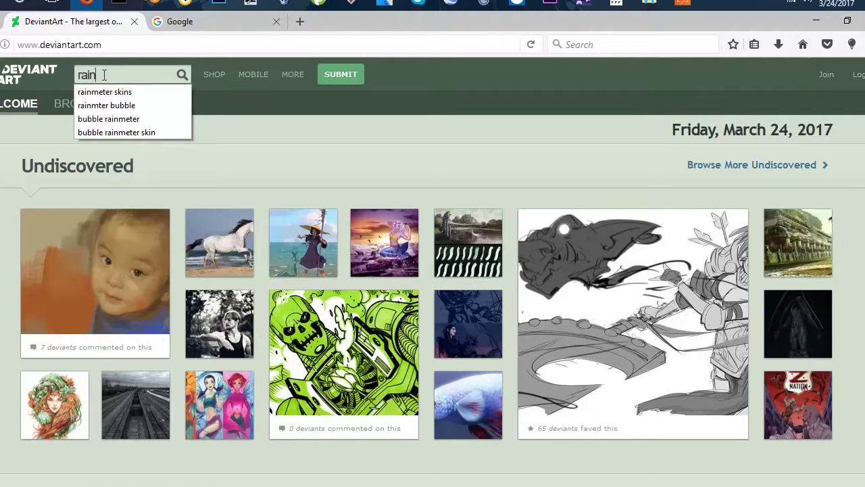
click(98, 91)
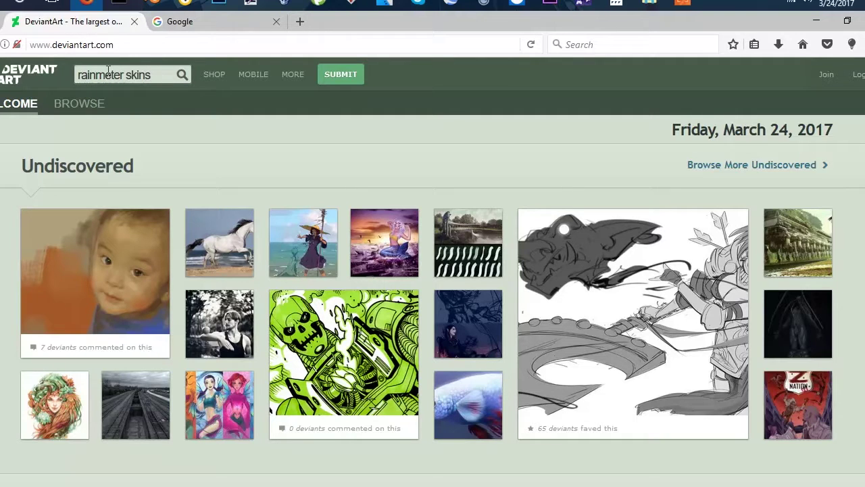
click(180, 76)
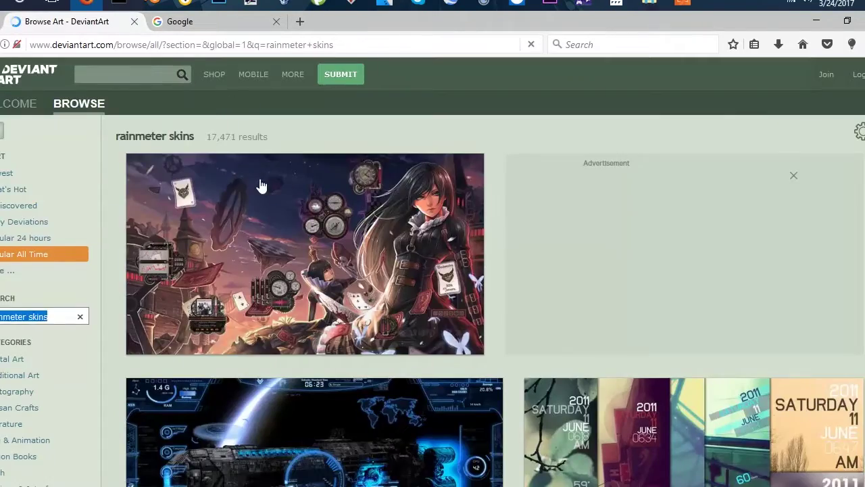
Scroll the rainmeter skins results and preview the Kirito skin page, then return.
scroll(263, 187, down, 10)
scroll(265, 187, down, 8)
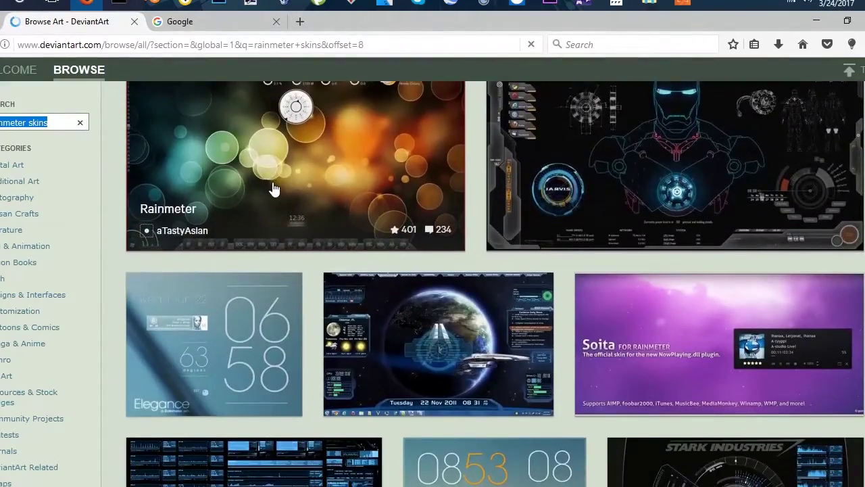
scroll(274, 189, down, 2)
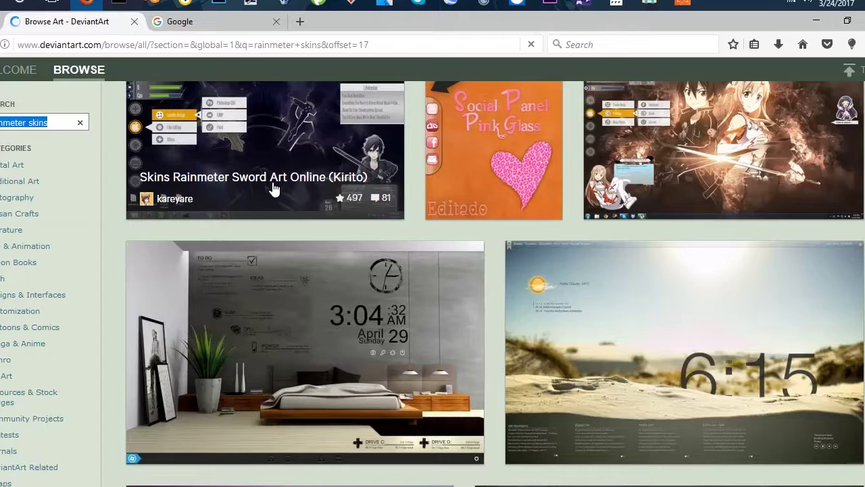
scroll(274, 189, up, 1)
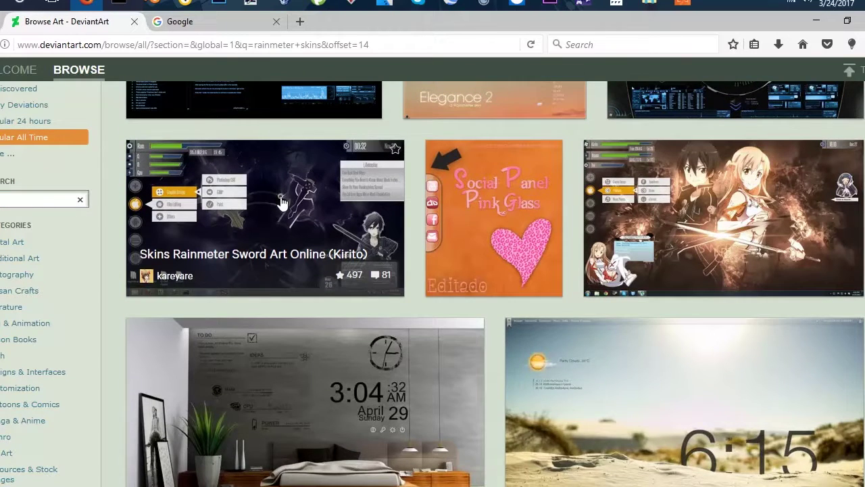
click(280, 196)
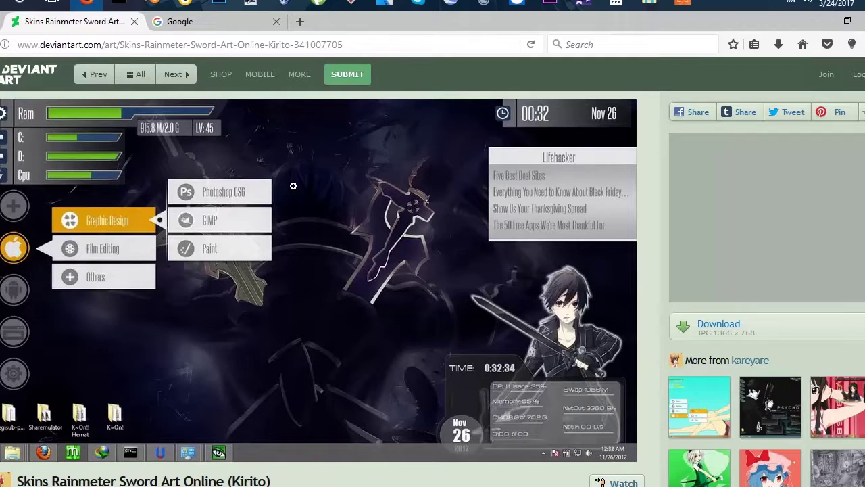
key(alt+Left)
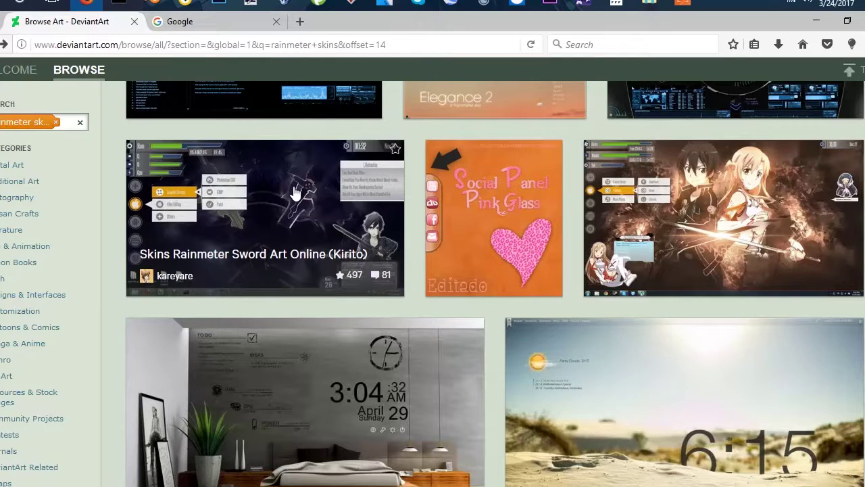
Download the SAO Rainmeter + Wallpaper item and go back to the results.
click(676, 220)
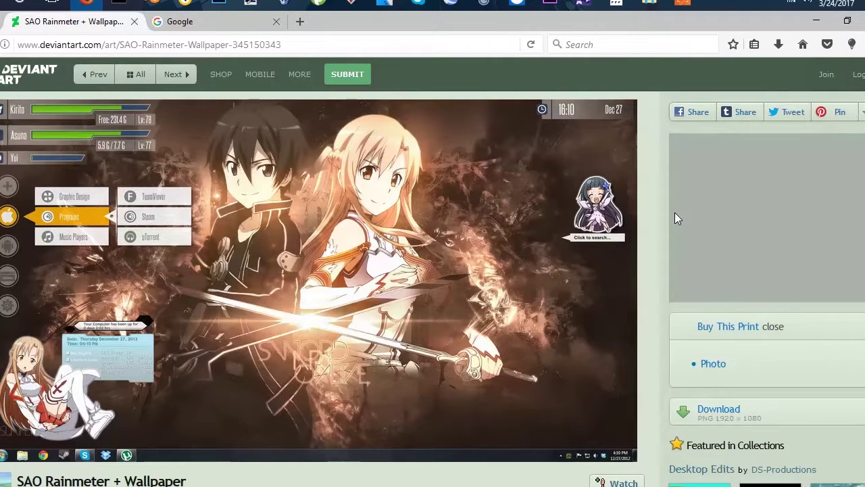
click(733, 409)
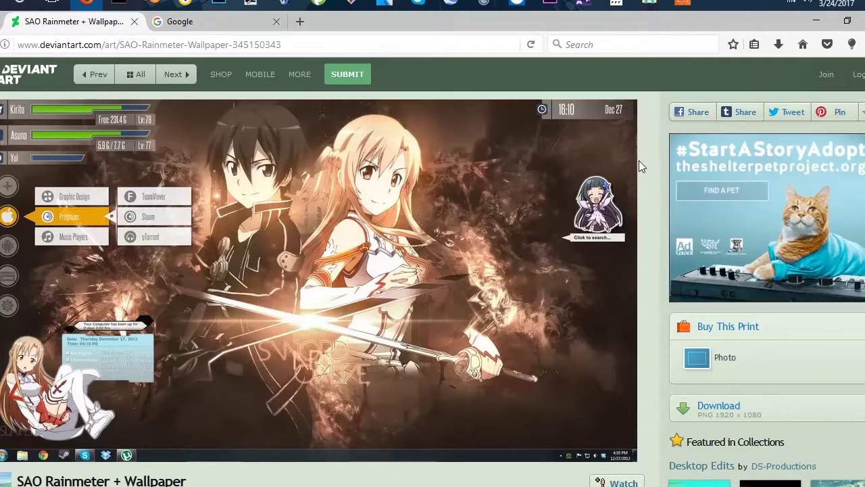
key(alt+Left)
Scroll further down the results to find the Razor skin.
scroll(430, 214, down, 15)
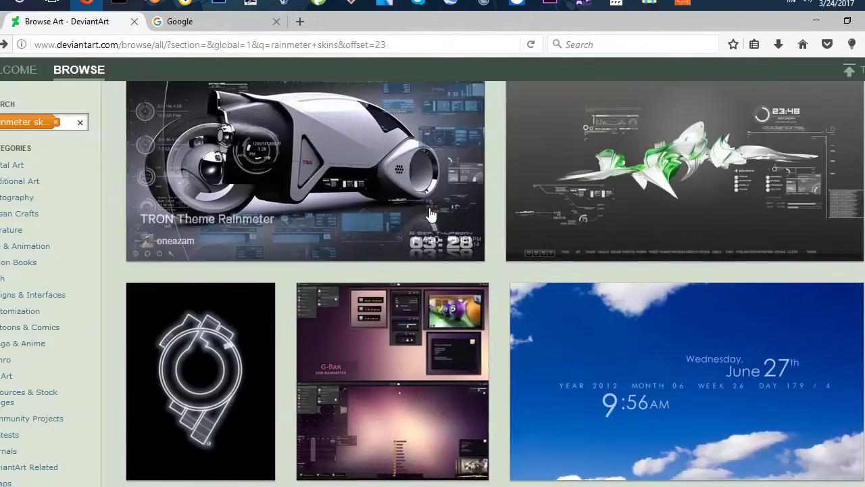
scroll(430, 214, down, 7)
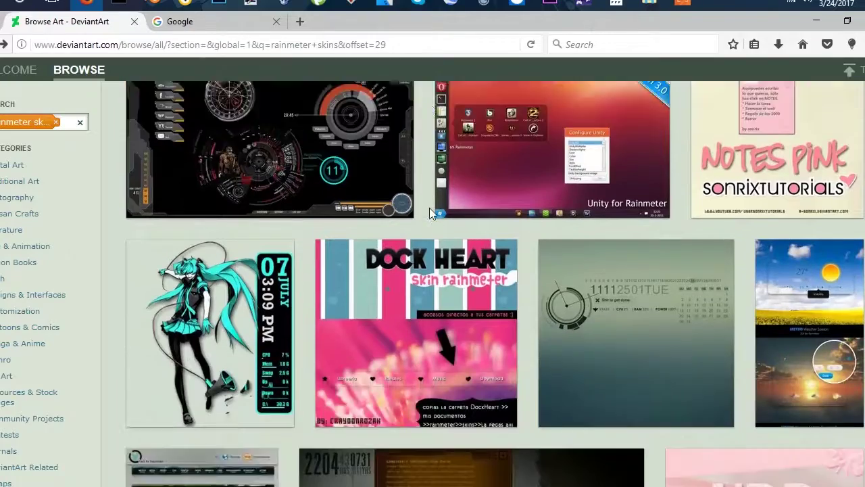
scroll(430, 214, down, 12)
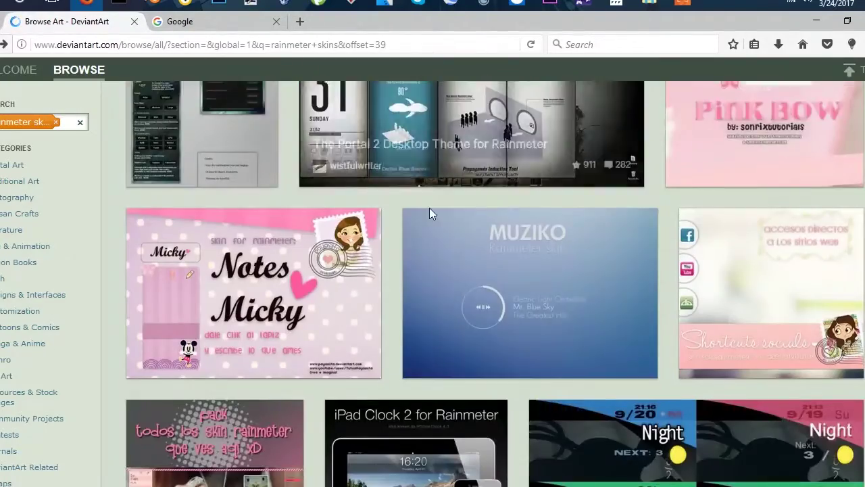
scroll(430, 214, down, 1)
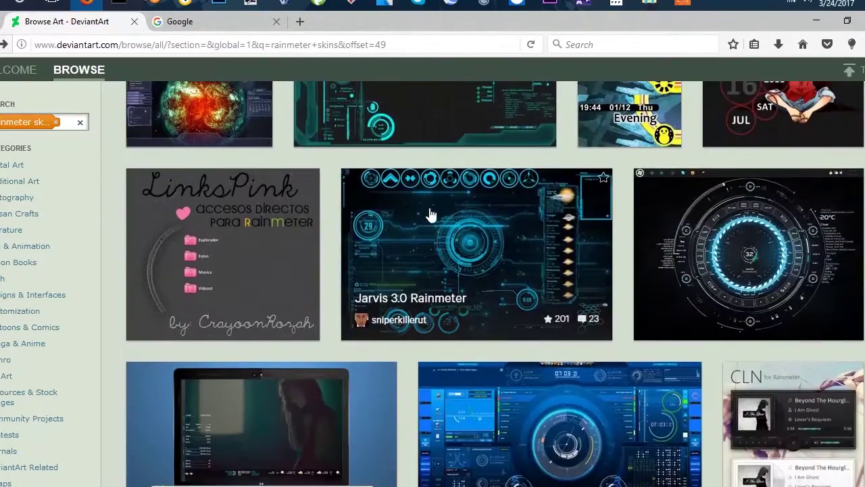
scroll(431, 214, down, 3)
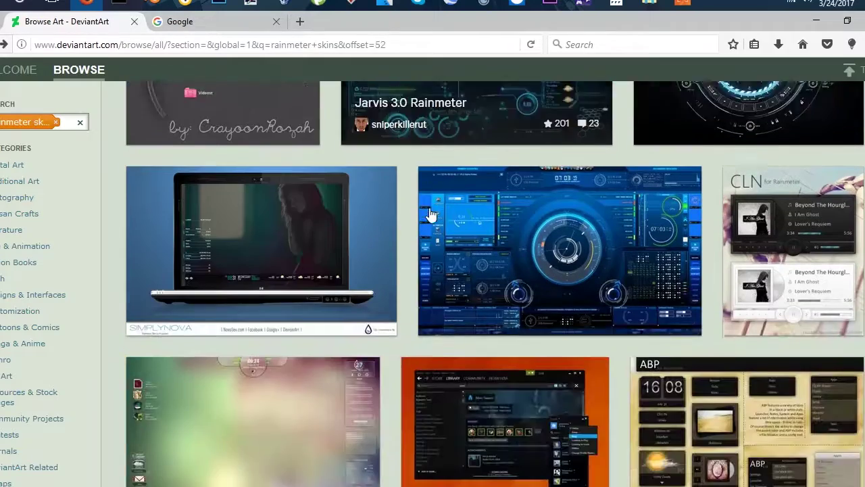
scroll(431, 214, up, 3)
scroll(430, 214, down, 5)
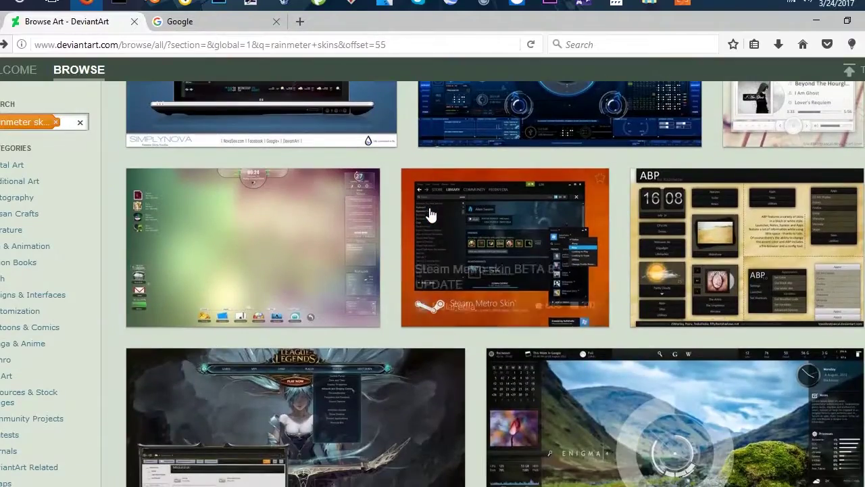
Download razor_by_minhtrimatrix.zip from the Razor page and open it in WinRAR.
click(314, 205)
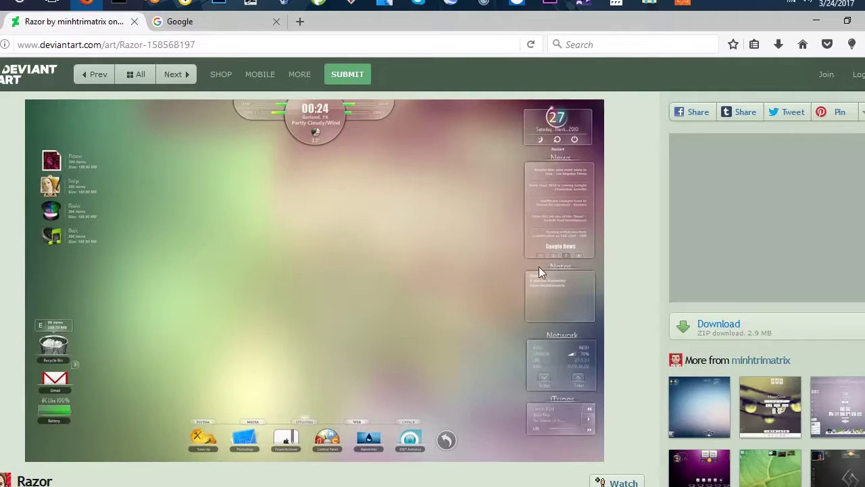
click(735, 330)
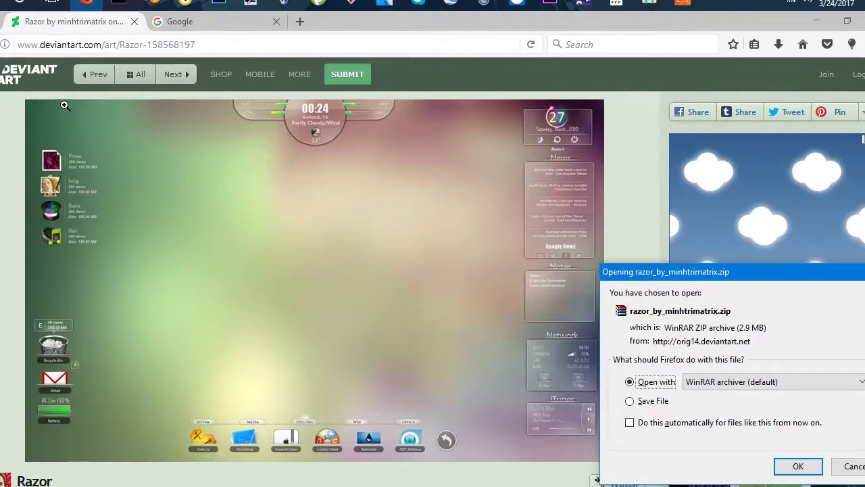
click(797, 465)
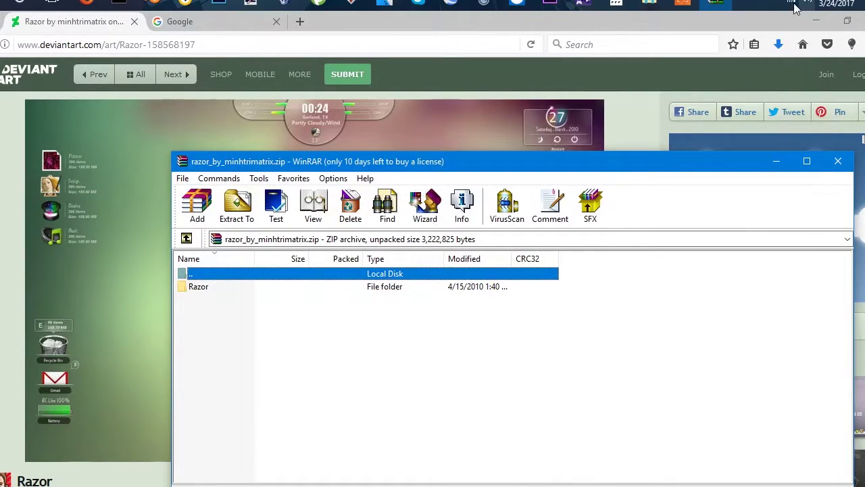
Extract the Razor folder from the archive onto the desktop and close WinRAR.
click(831, 24)
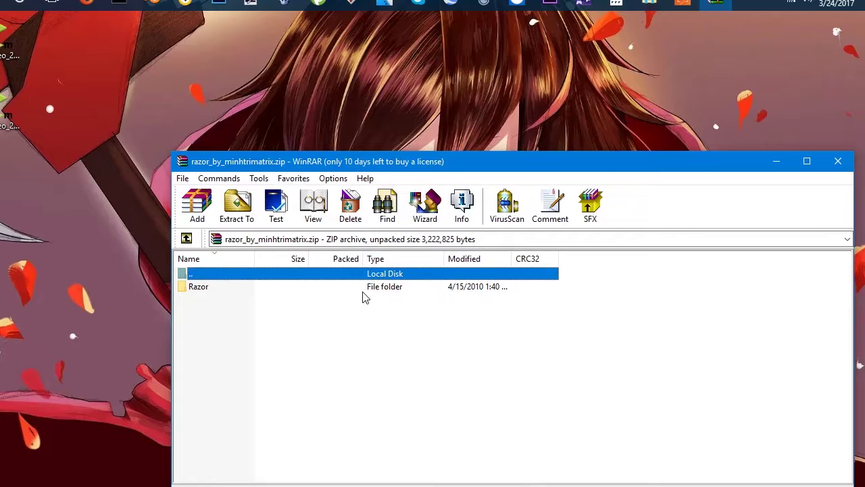
drag(363, 287, 434, 102)
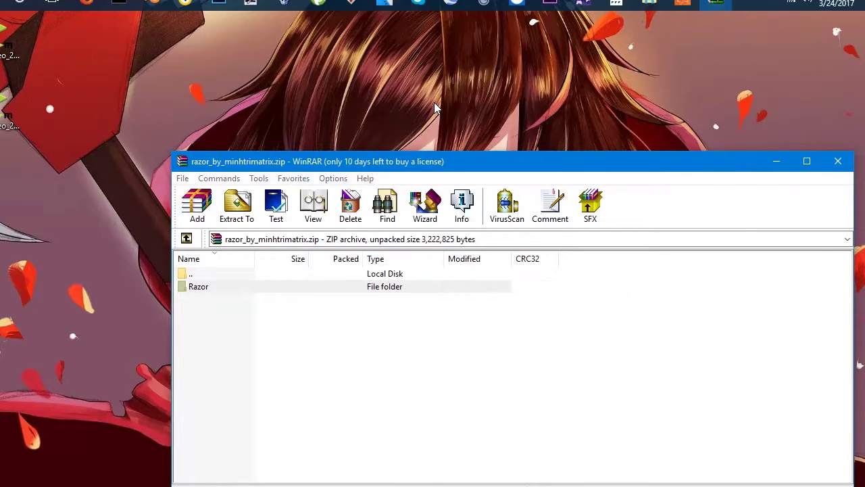
click(838, 161)
drag(470, 19, 369, 90)
Install the Libeled Lady font from the Razor folder's LIBEL file and close its preview.
double_click(356, 103)
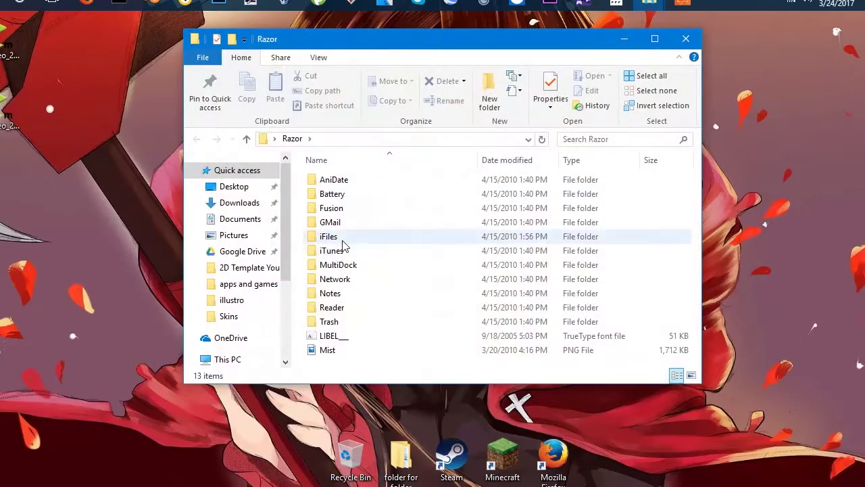
double_click(361, 338)
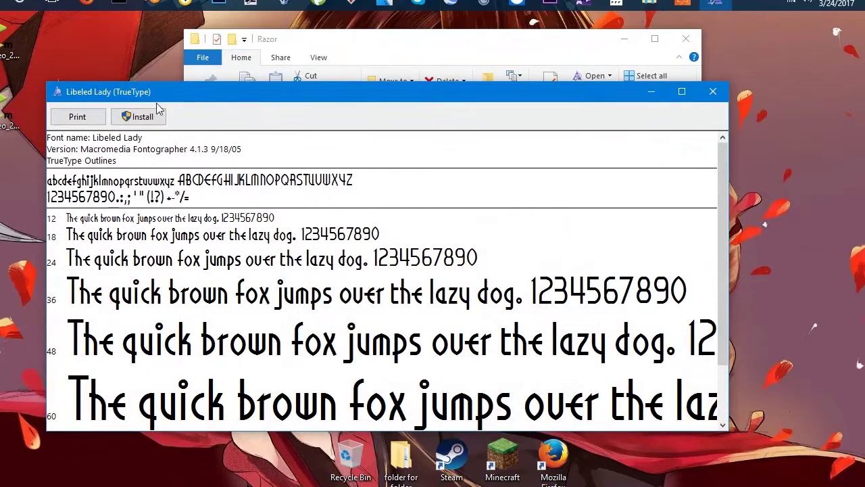
click(152, 121)
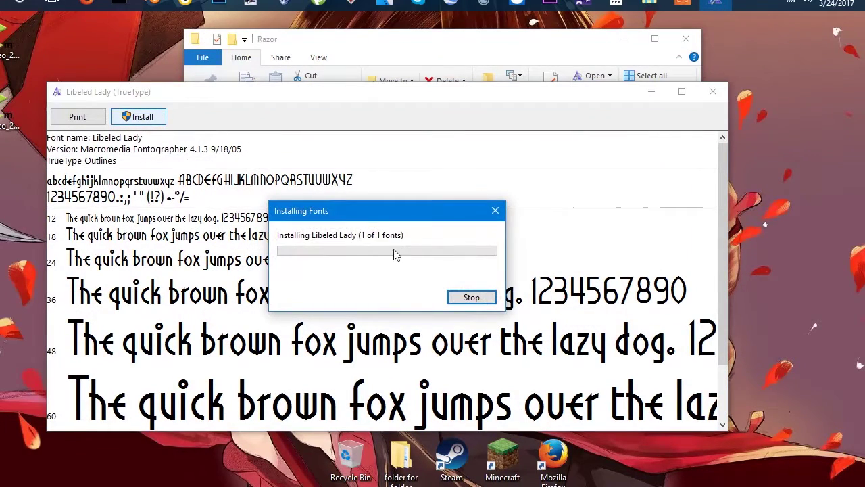
click(431, 54)
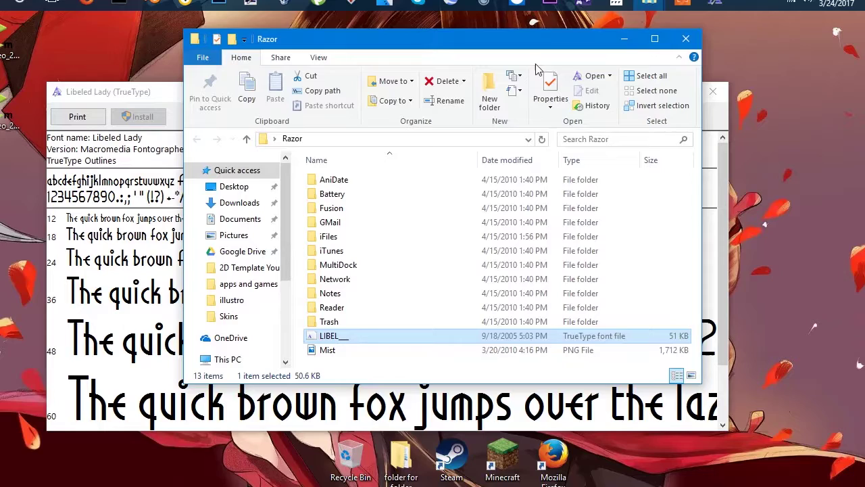
click(625, 38)
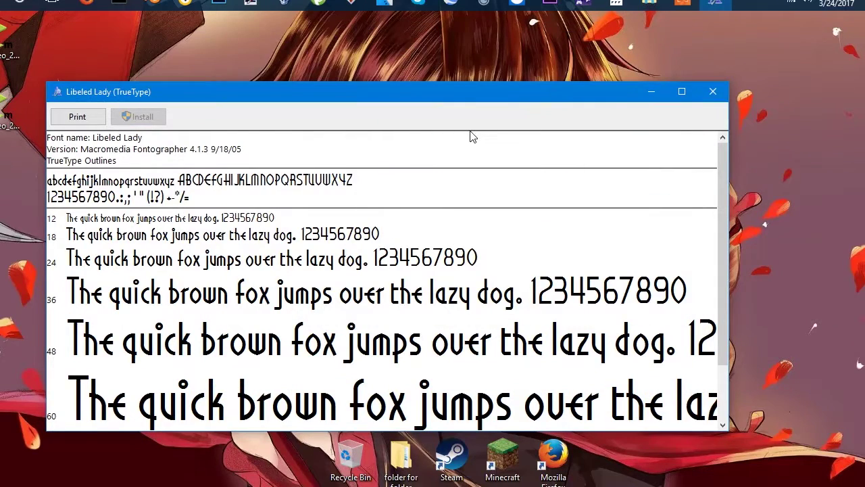
click(710, 91)
Look inside the MultiDock folder, then open Mist.png from the Razor folder in Photos.
mouse_move(648, 4)
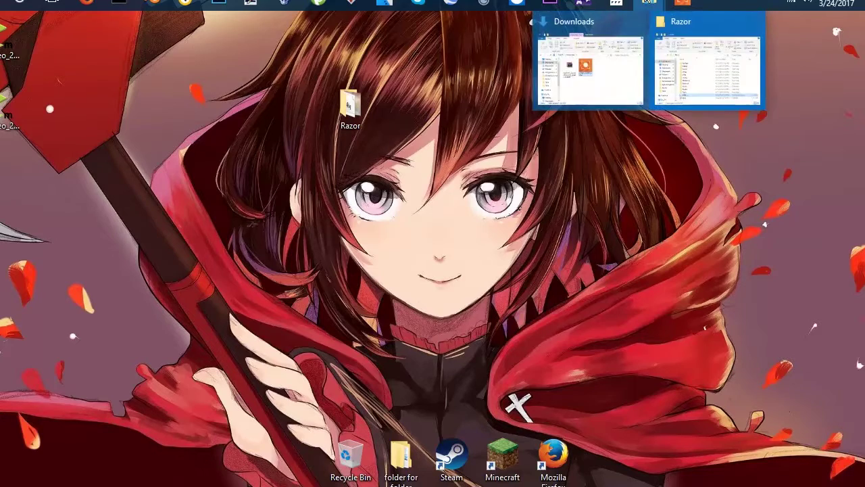
click(707, 67)
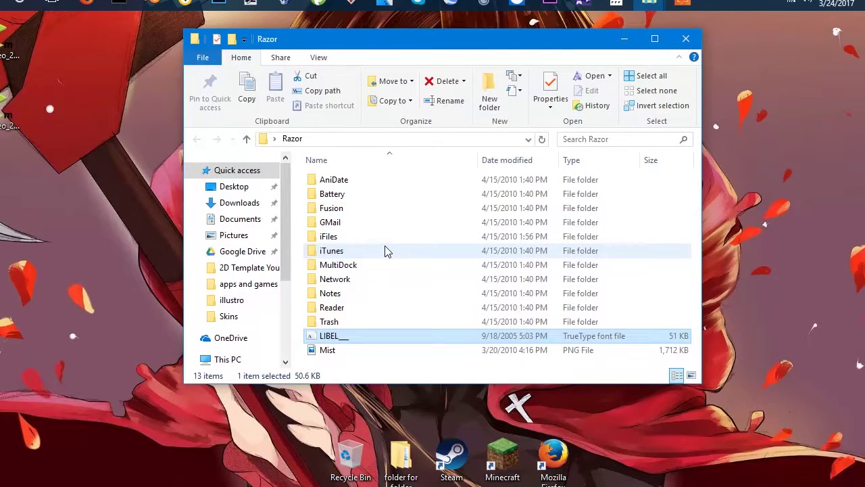
double_click(379, 266)
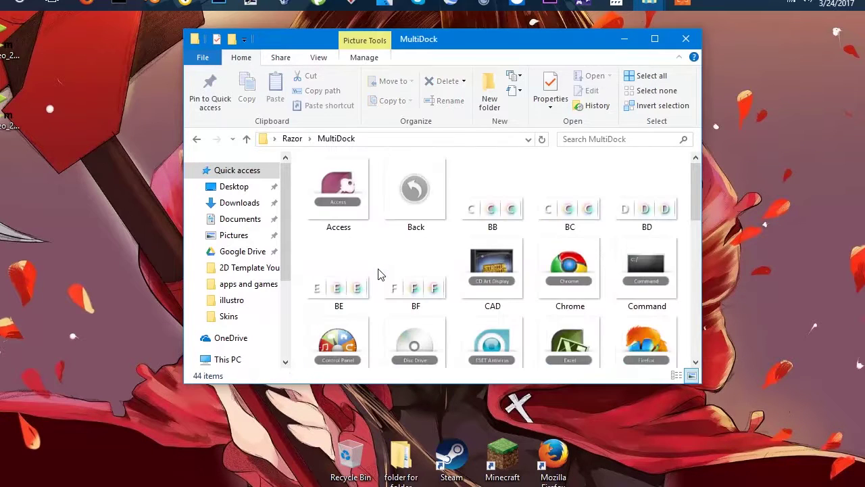
scroll(368, 250, down, 5)
scroll(358, 223, up, 5)
click(196, 139)
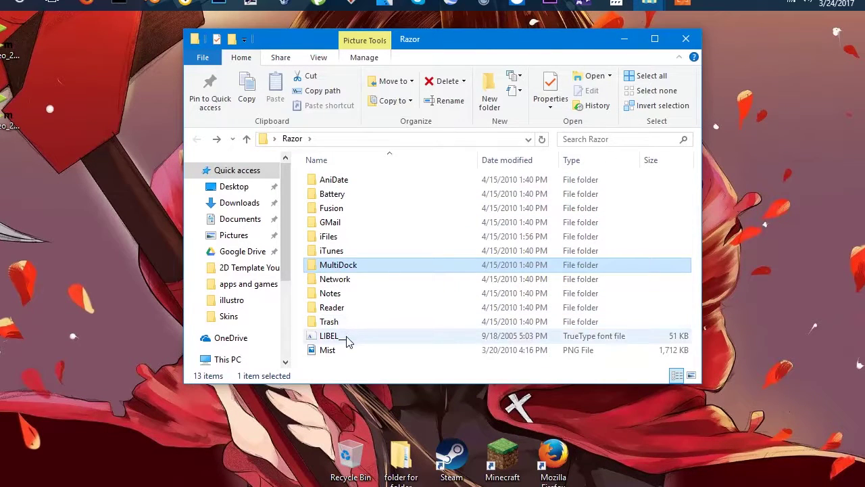
double_click(319, 351)
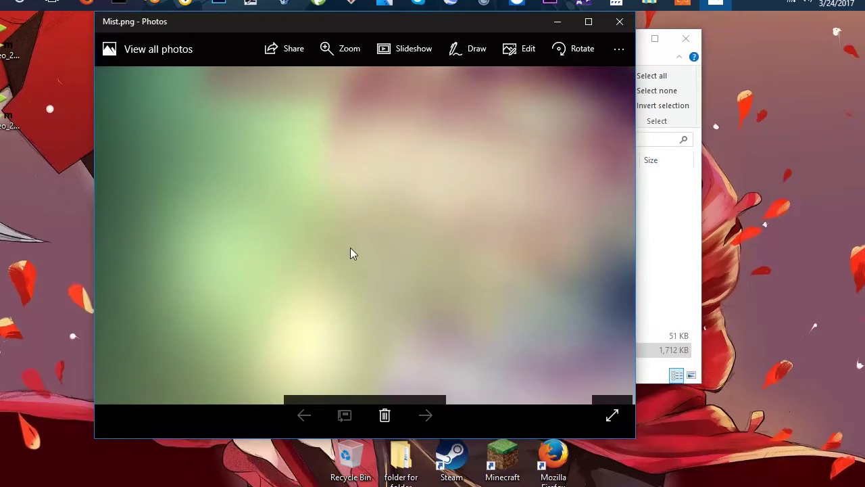
Set Mist.png as the desktop background from the Photos app.
right_click(349, 250)
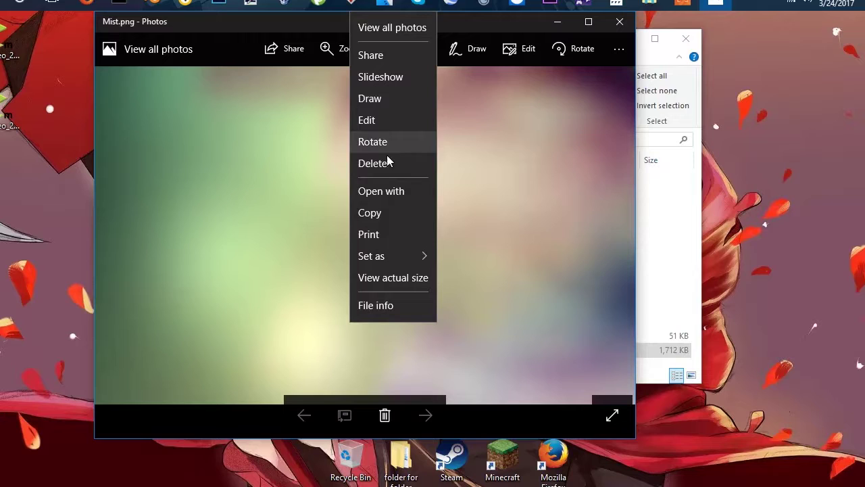
mouse_move(392, 262)
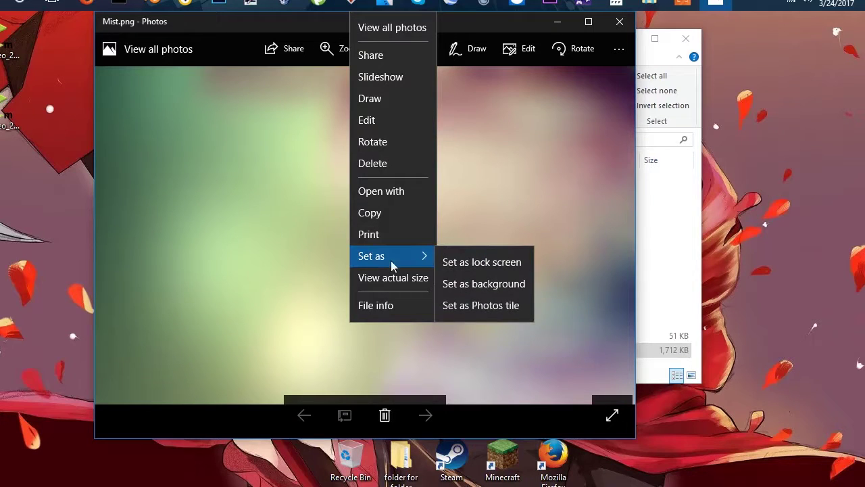
click(508, 294)
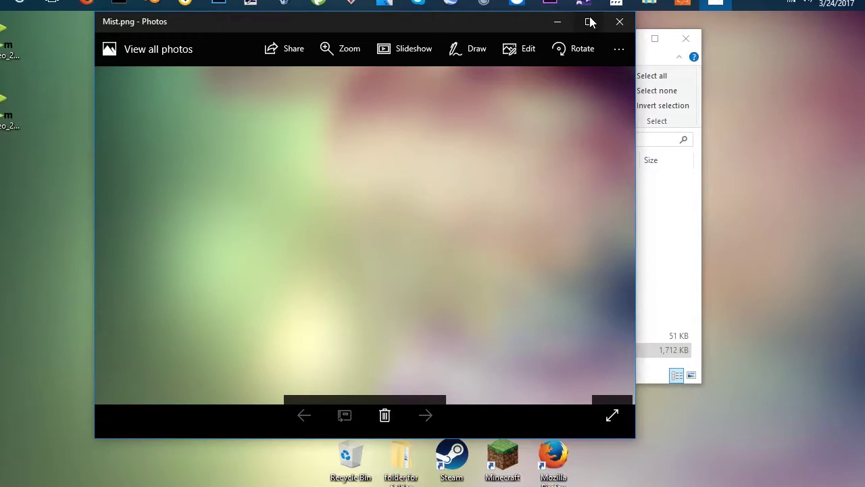
Close Photos and browse into the Desktop's 'folder for folder' directory.
click(619, 22)
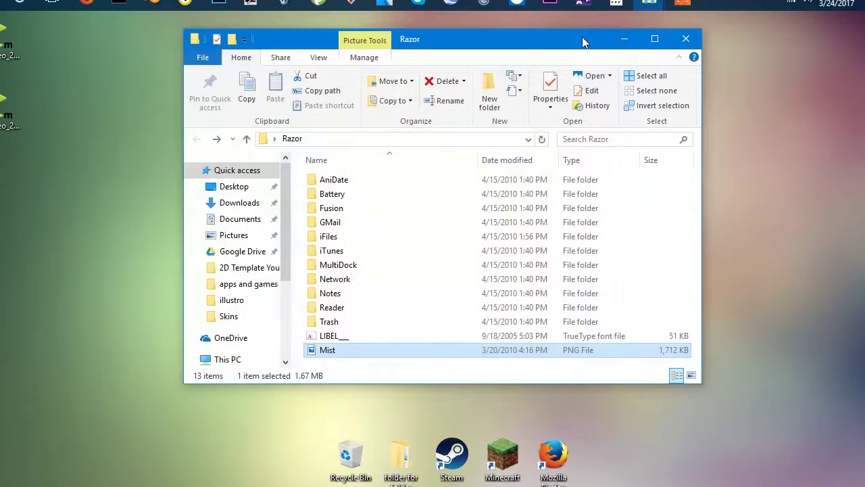
drag(422, 44, 414, 78)
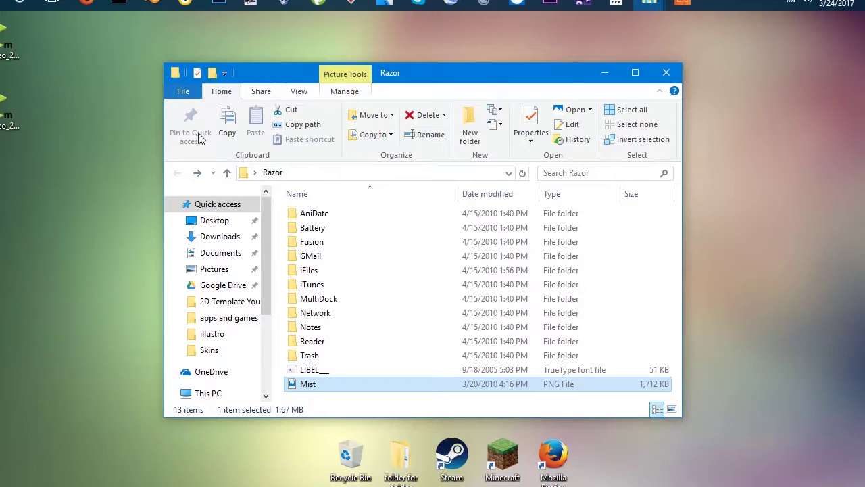
click(214, 223)
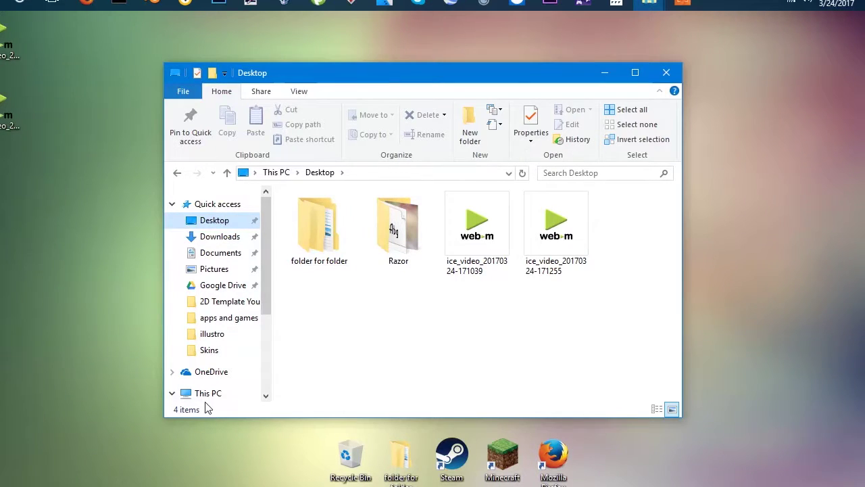
double_click(308, 220)
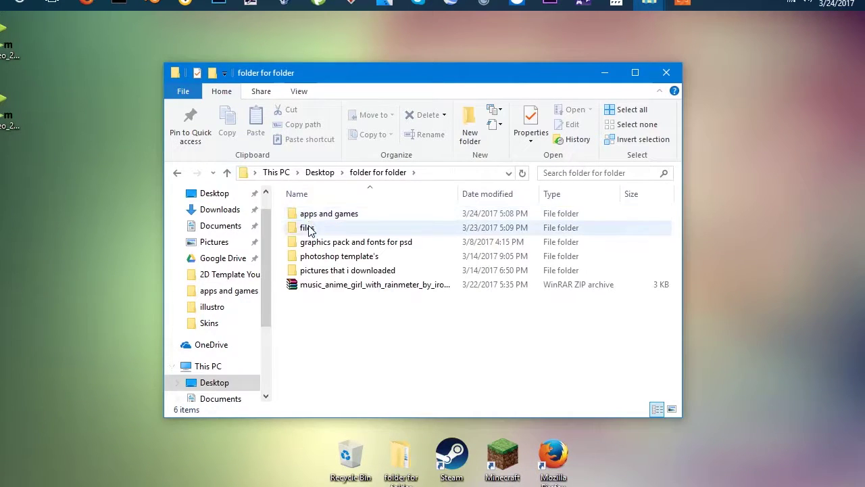
scroll(168, 362, down, 1)
Navigate to Documents\Rainmeter\Skins and move that window right, beside the Razor folder.
click(203, 350)
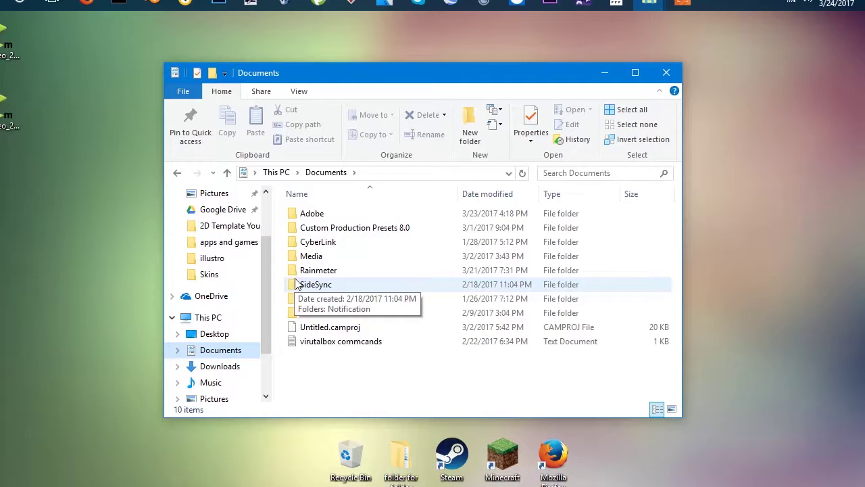
mouse_move(296, 264)
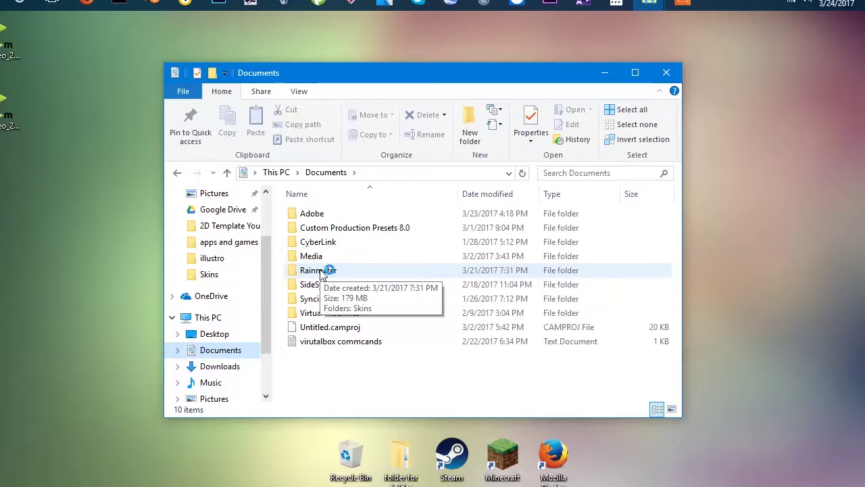
double_click(321, 273)
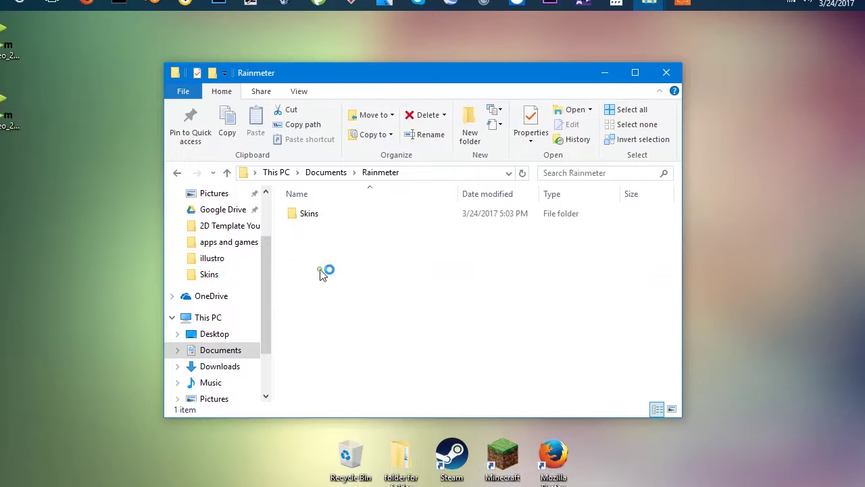
double_click(311, 215)
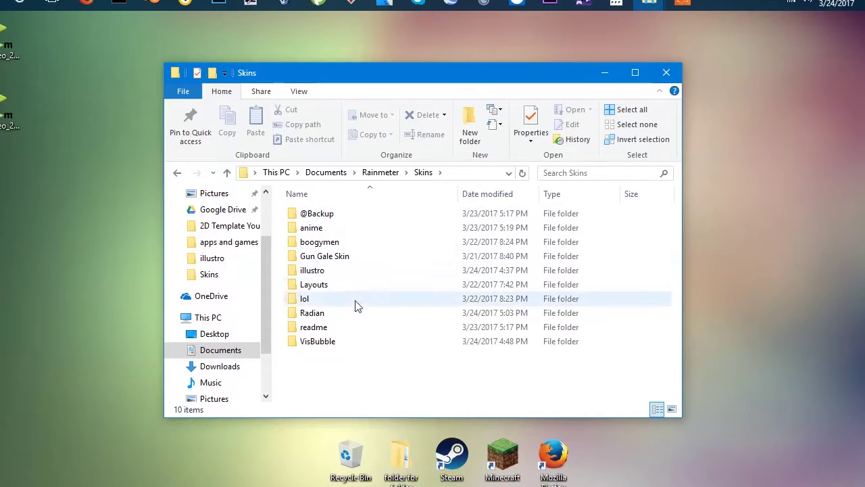
drag(363, 379, 375, 341)
click(380, 372)
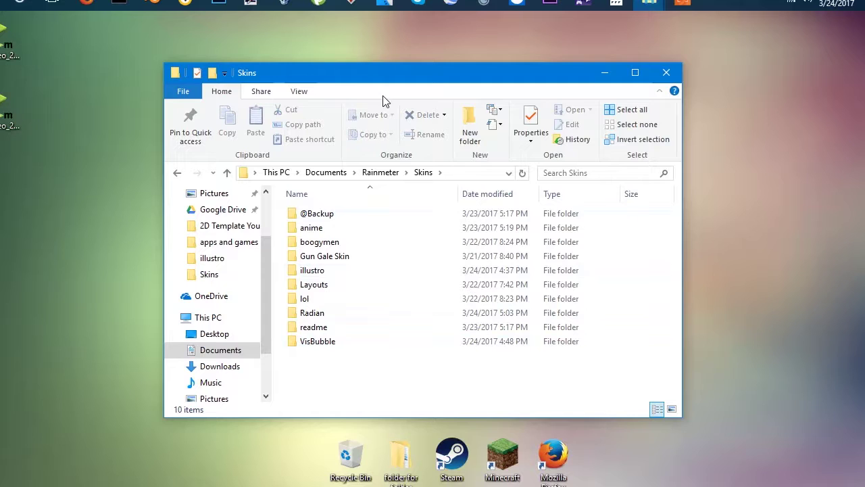
drag(353, 80, 551, 80)
drag(350, 108, 294, 178)
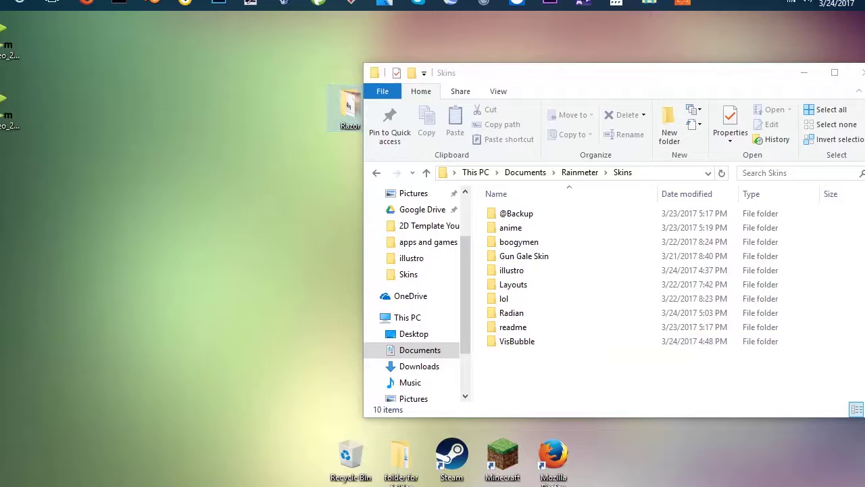
Exit Rainmeter from its hidden system tray icon.
click(775, 4)
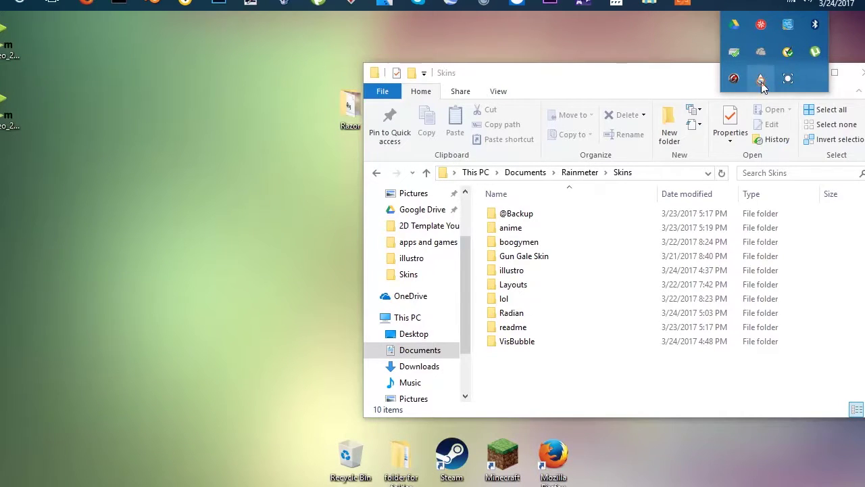
right_click(760, 82)
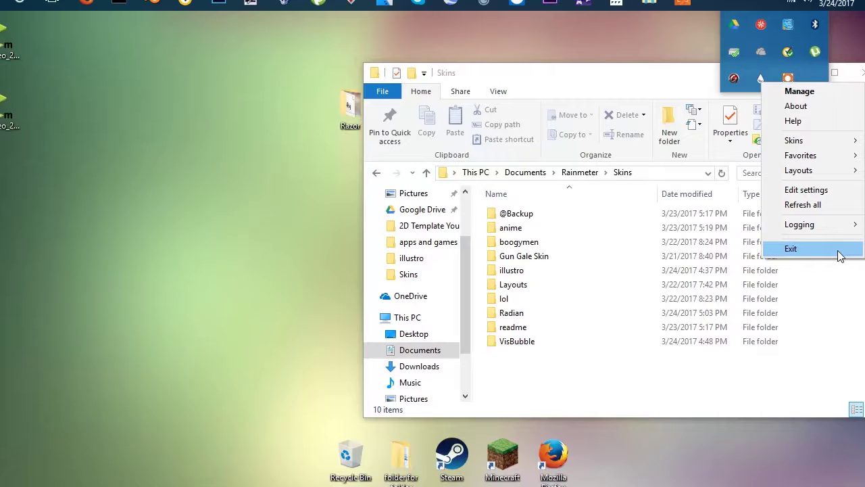
click(774, 253)
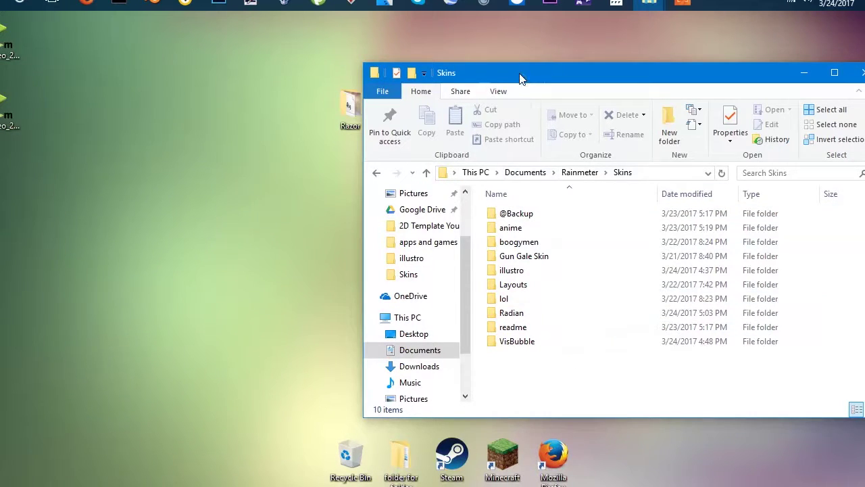
Move the Razor folder from the desktop into the Skins folder and close Explorer.
drag(521, 79, 528, 74)
drag(350, 111, 559, 366)
drag(622, 68, 410, 54)
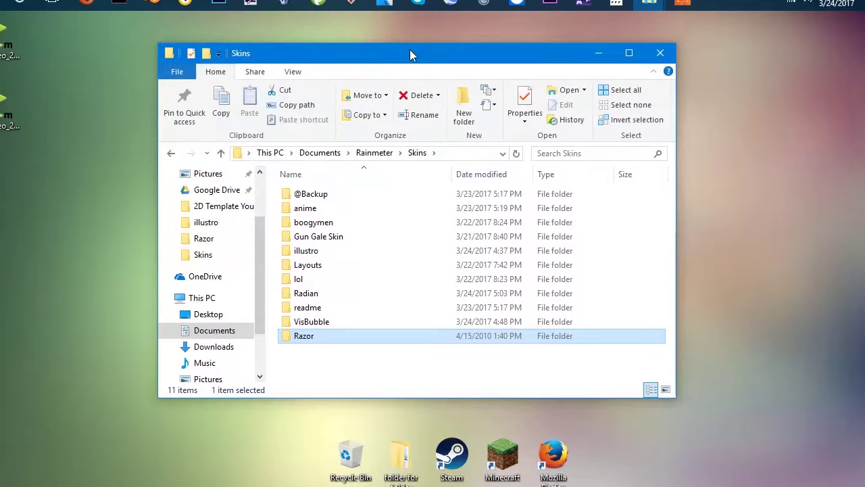
click(659, 53)
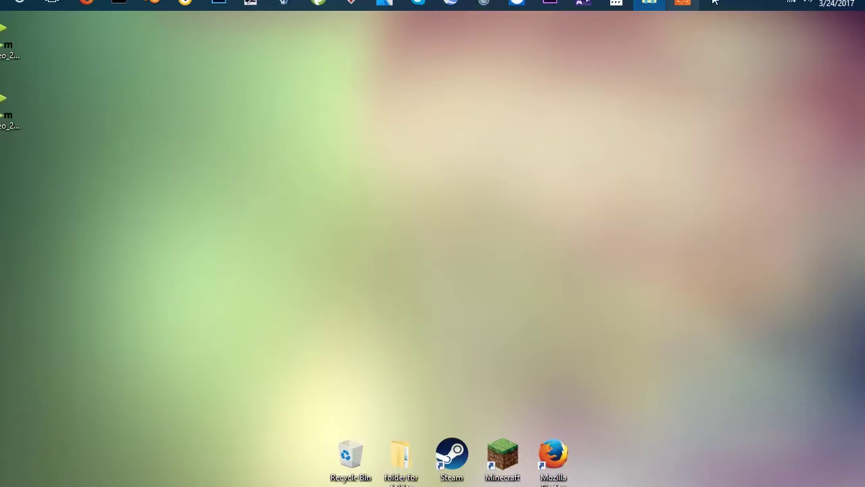
Load the Razor Fusion clock at the top centre of the desktop, switching Glass.ini for Light.ini.
click(763, 4)
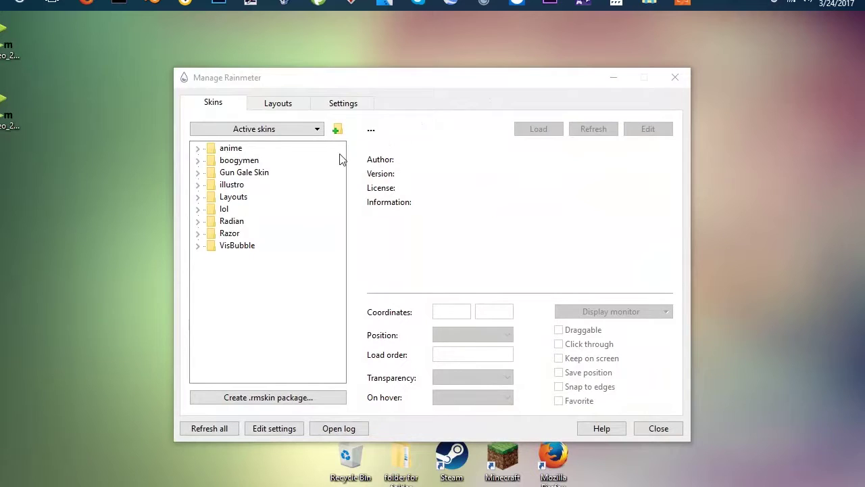
click(197, 233)
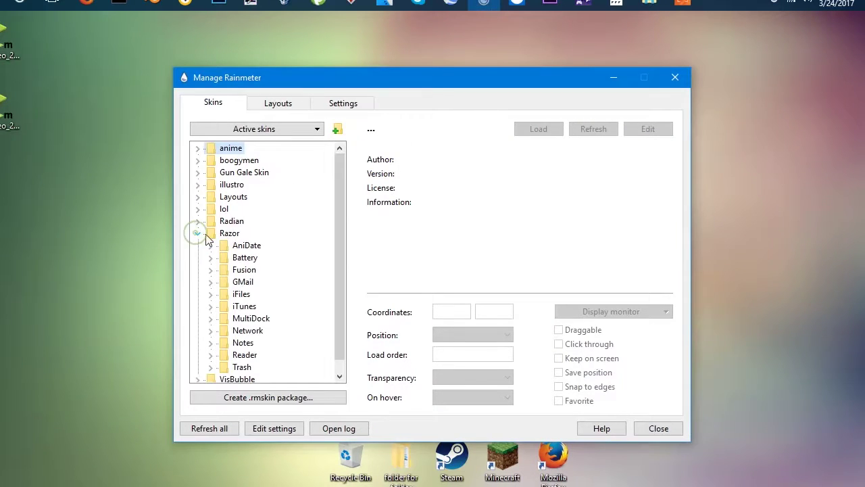
double_click(241, 273)
click(249, 282)
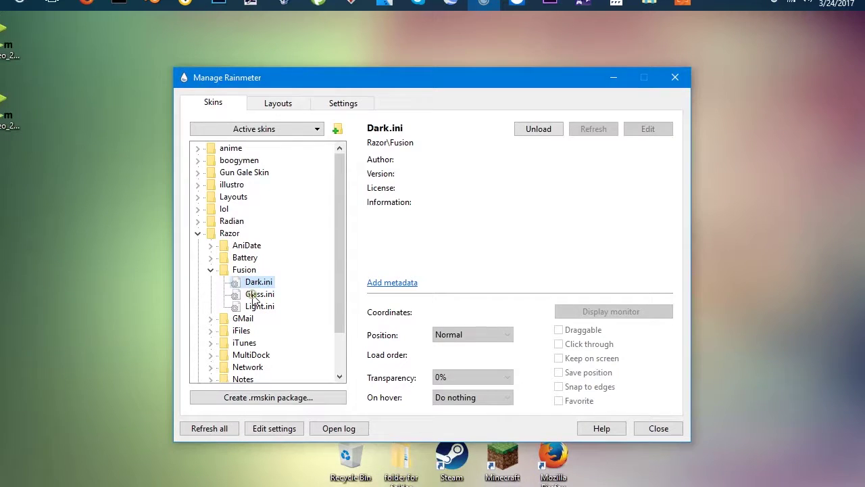
double_click(254, 297)
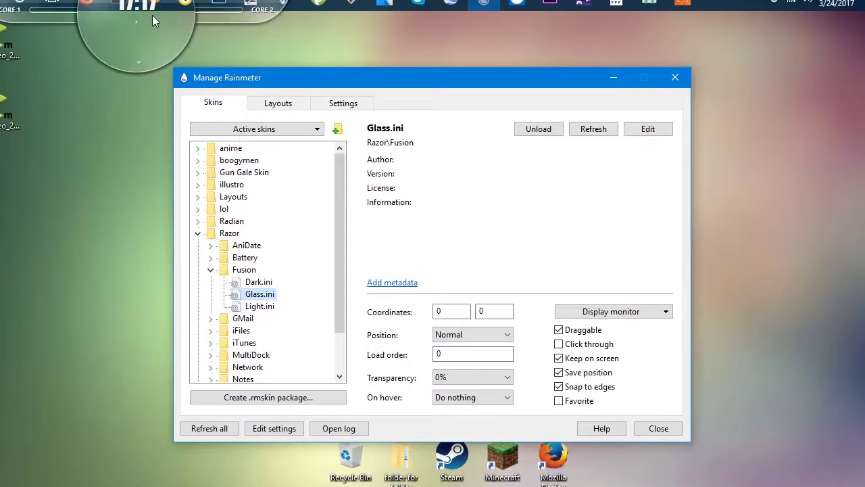
drag(153, 21, 426, 23)
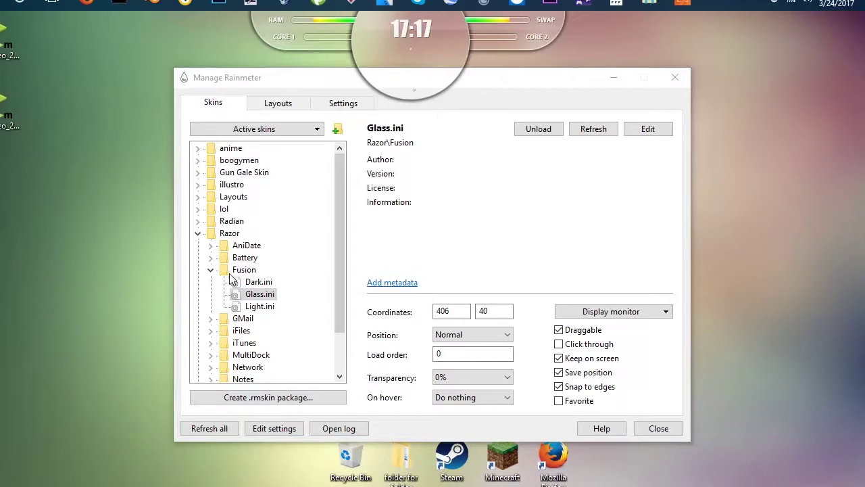
click(259, 306)
double_click(259, 307)
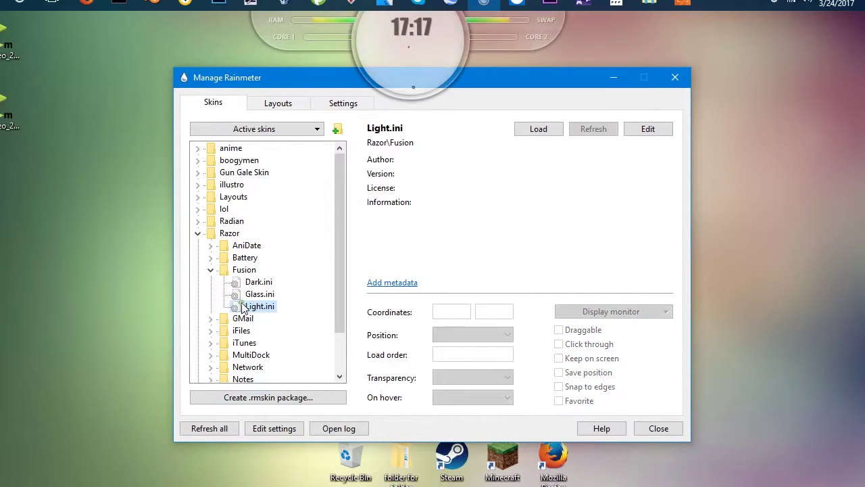
double_click(245, 307)
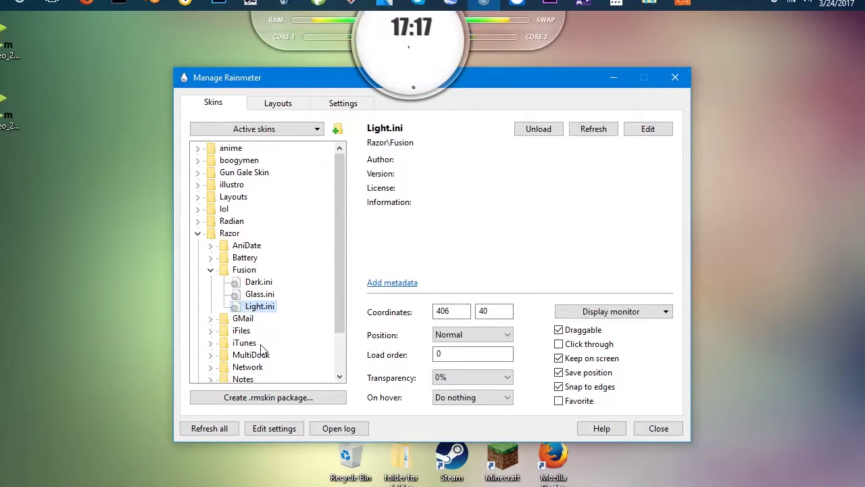
Load the MultiDock drive bar skin from the Razor folder.
scroll(256, 338, down, 1)
double_click(240, 307)
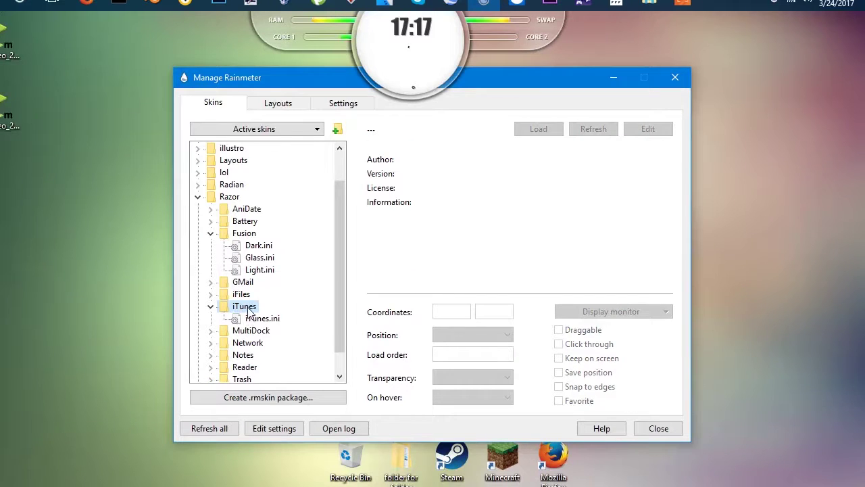
double_click(245, 307)
double_click(246, 319)
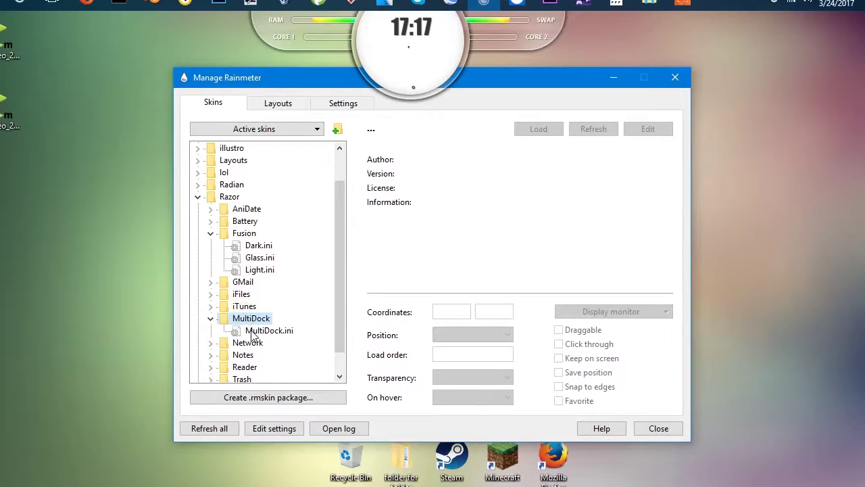
double_click(254, 331)
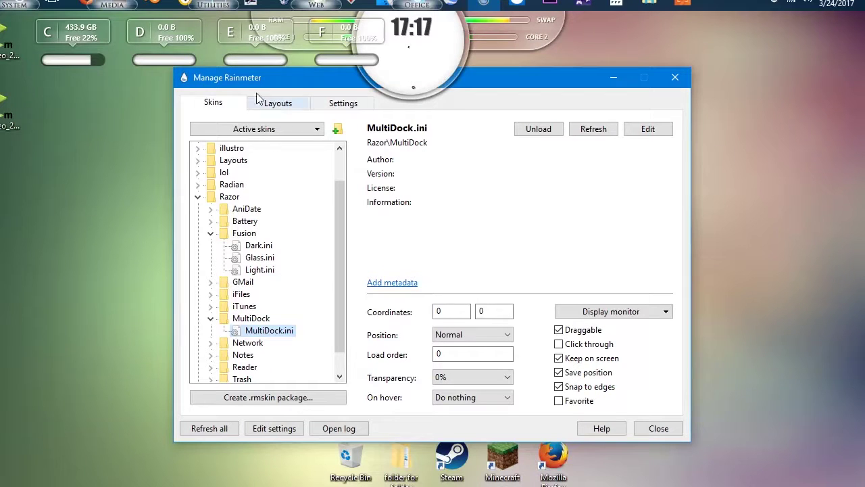
Unload the MultiDock drive bar and load the Razor Network widget.
drag(216, 31, 508, 190)
click(489, 179)
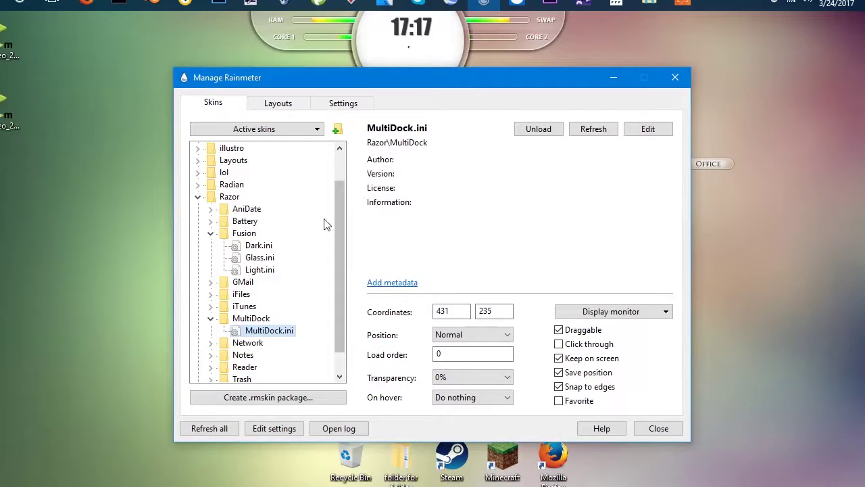
double_click(283, 327)
click(245, 342)
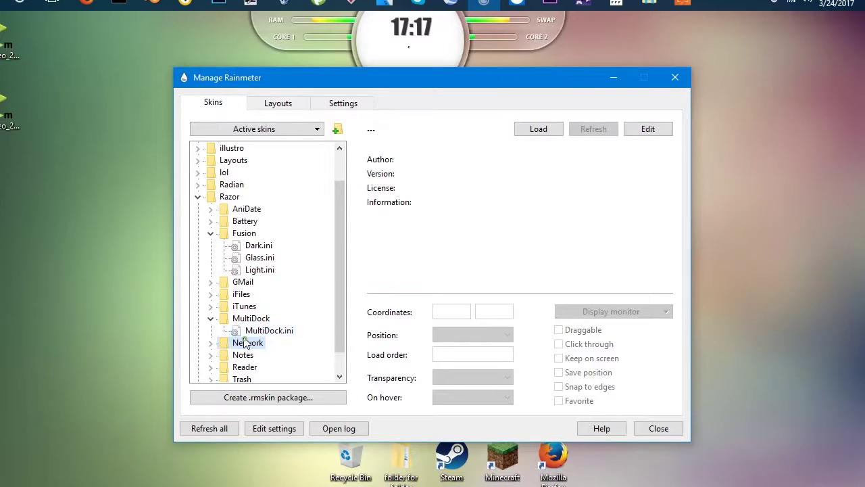
click(210, 343)
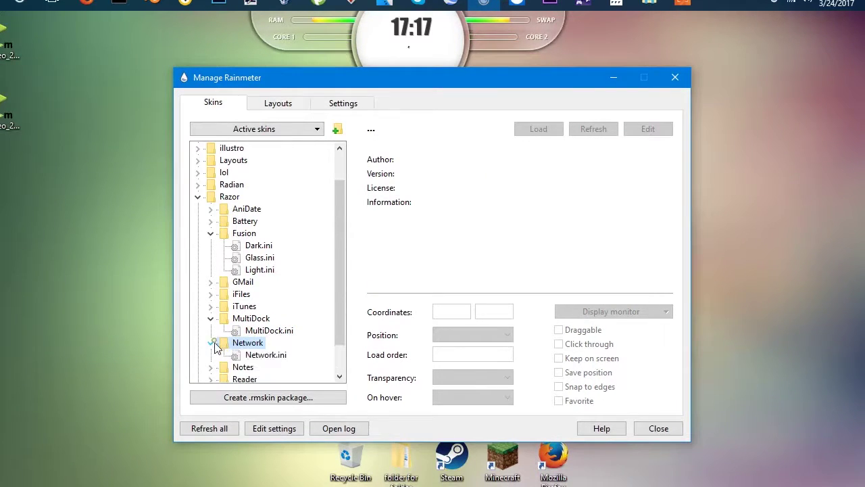
double_click(253, 356)
Move the Network widget into the top-left corner, then expand the Reader skin folder.
click(80, 73)
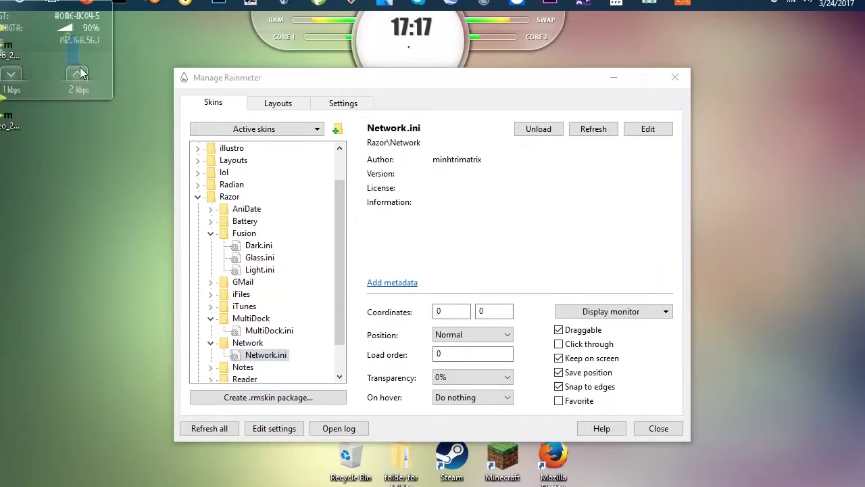
drag(95, 89, 151, 202)
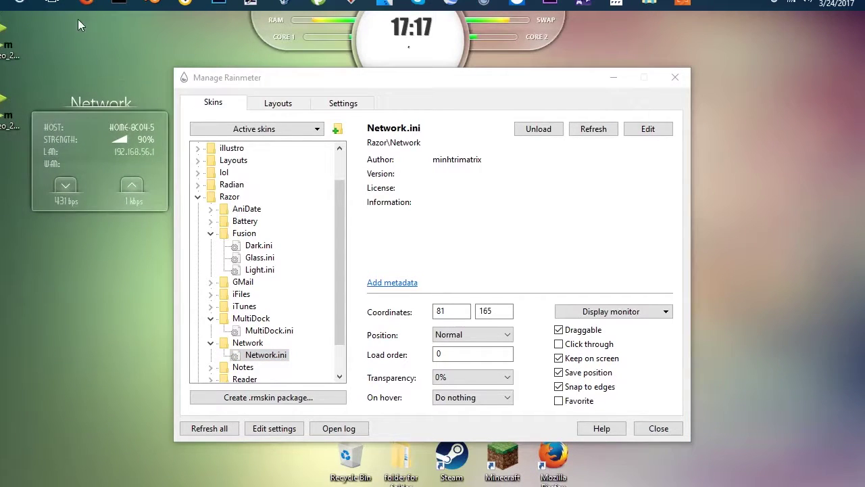
drag(78, 25, 29, 371)
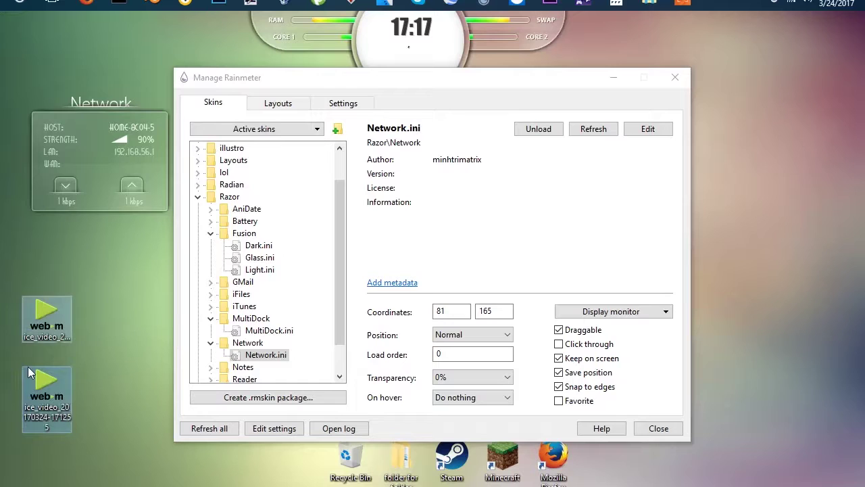
drag(85, 123, 27, 43)
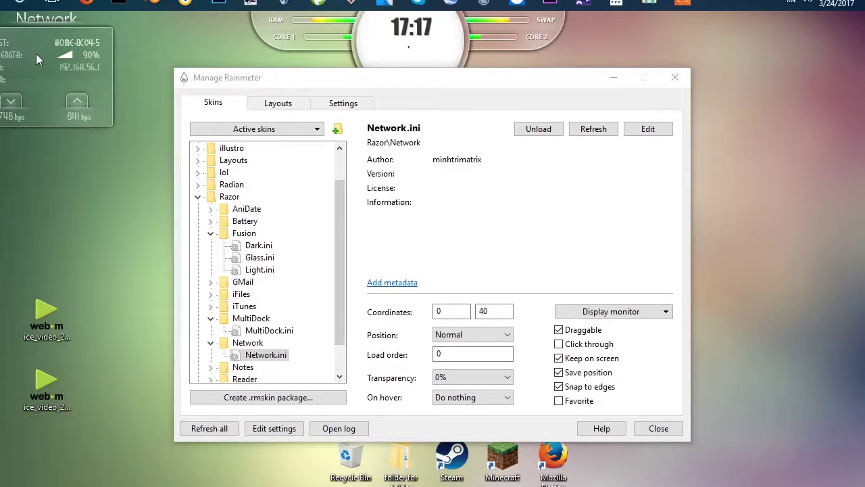
scroll(274, 353, down, 1)
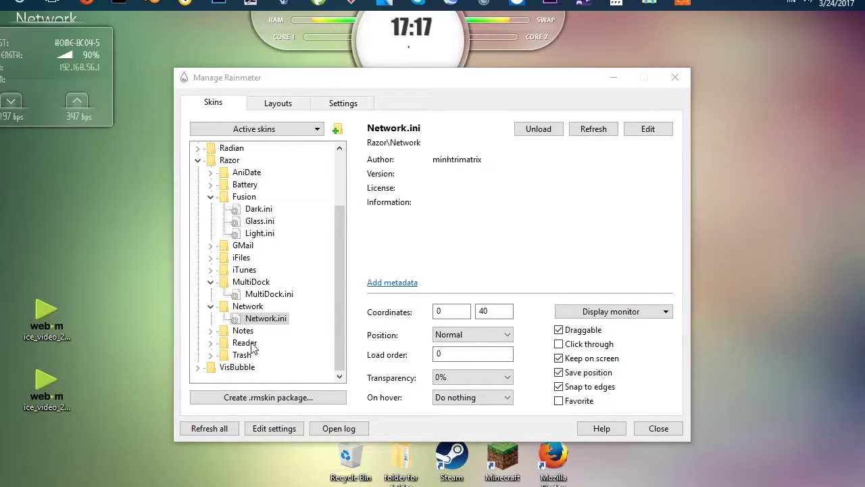
double_click(247, 343)
Load the Reader news widget, close the browser it opened, and place it below Network.
double_click(257, 355)
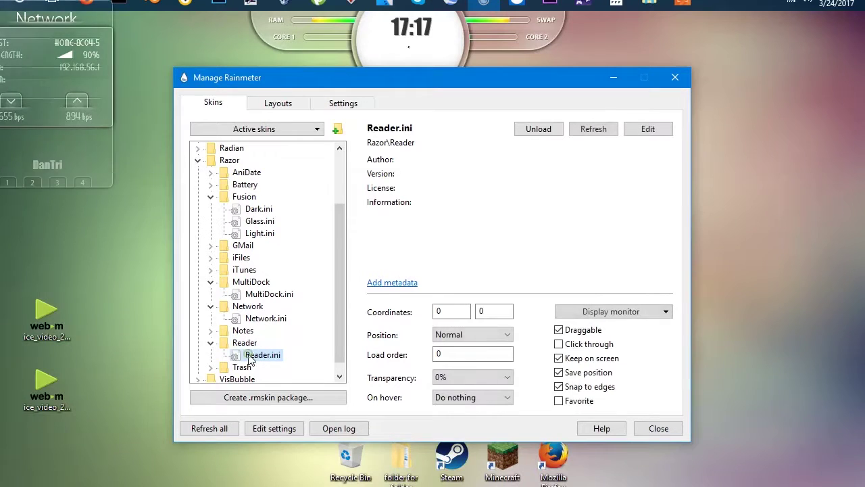
click(83, 172)
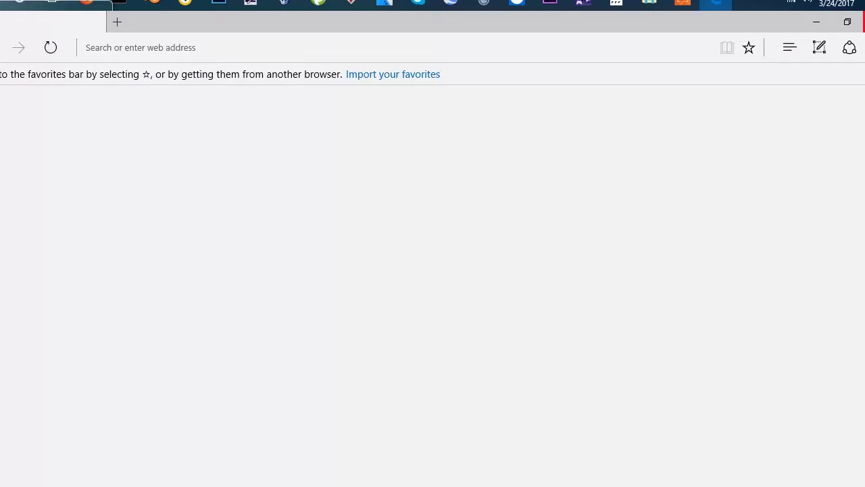
key(alt+F4)
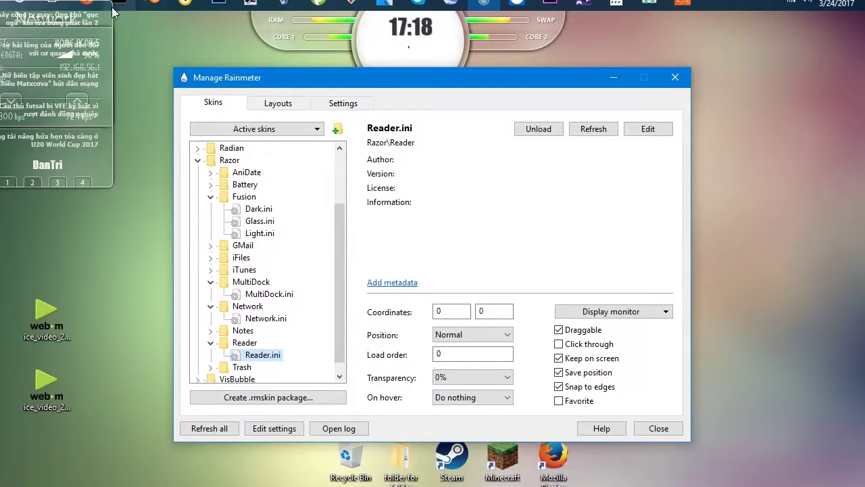
drag(111, 12, 108, 155)
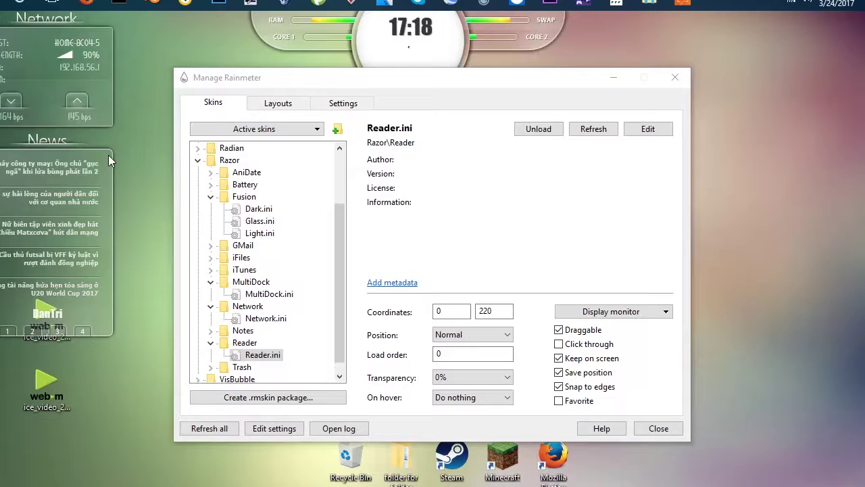
Move the video icons into the desktop folder and place the leftover one beside the Recycle Bin.
drag(88, 257, 29, 435)
drag(47, 387, 417, 471)
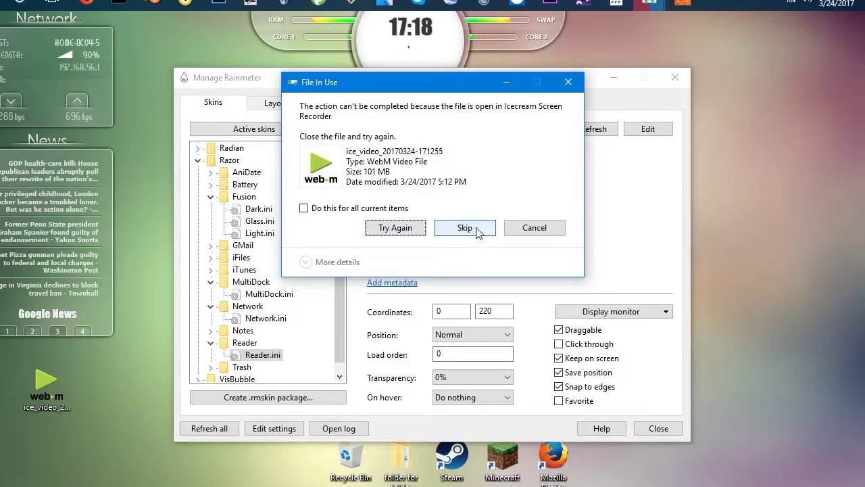
click(566, 83)
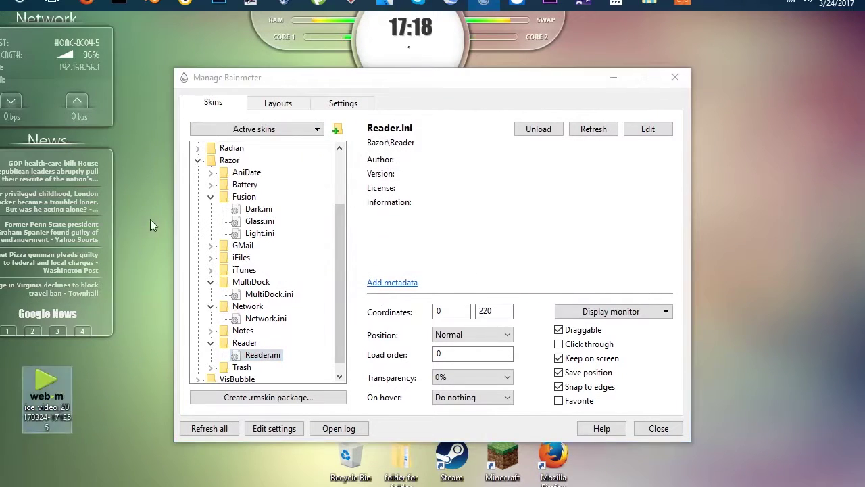
drag(38, 422, 243, 482)
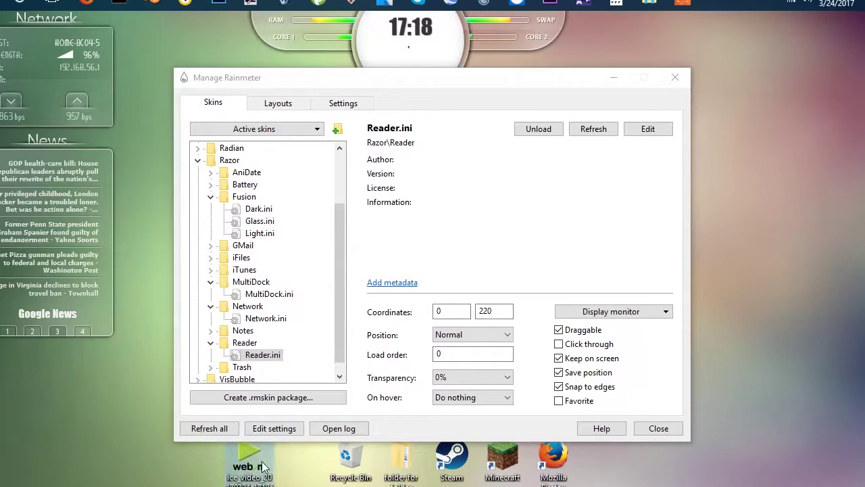
Load the Razor Trash Recycle Bin widget and drop it at the bottom-left.
double_click(243, 369)
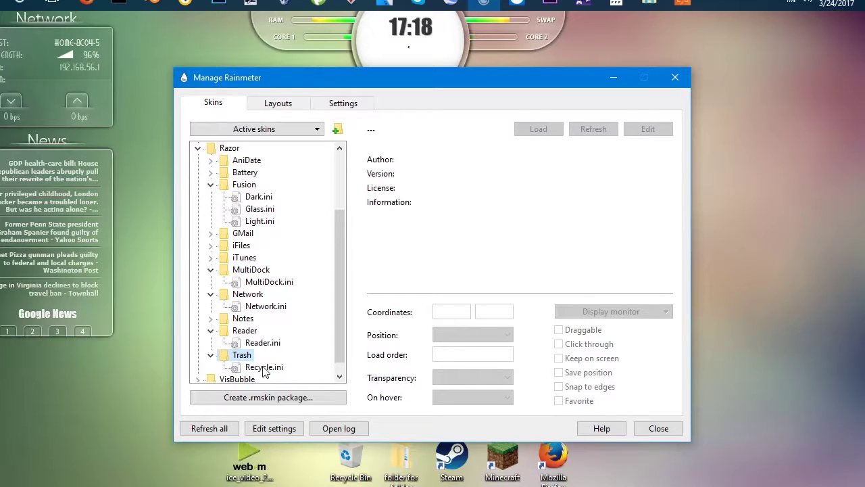
double_click(263, 368)
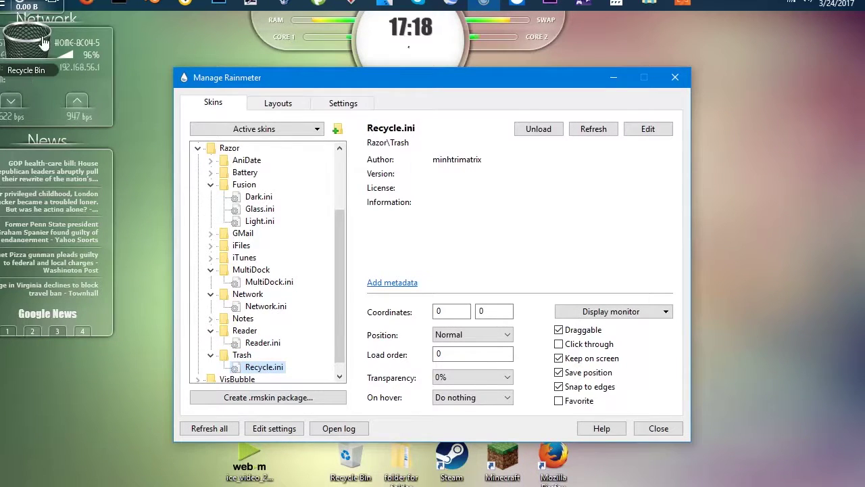
drag(42, 43, 43, 420)
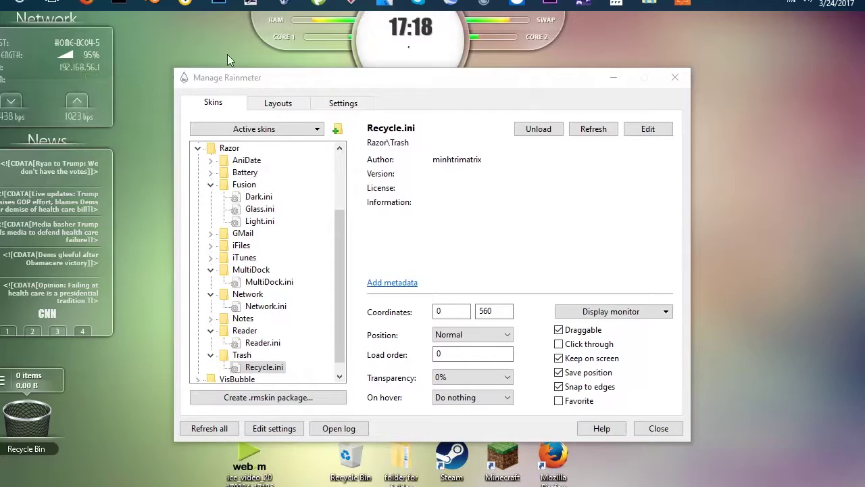
Move the Network widget to the top-right corner and the News widget below it.
drag(72, 46, 847, 53)
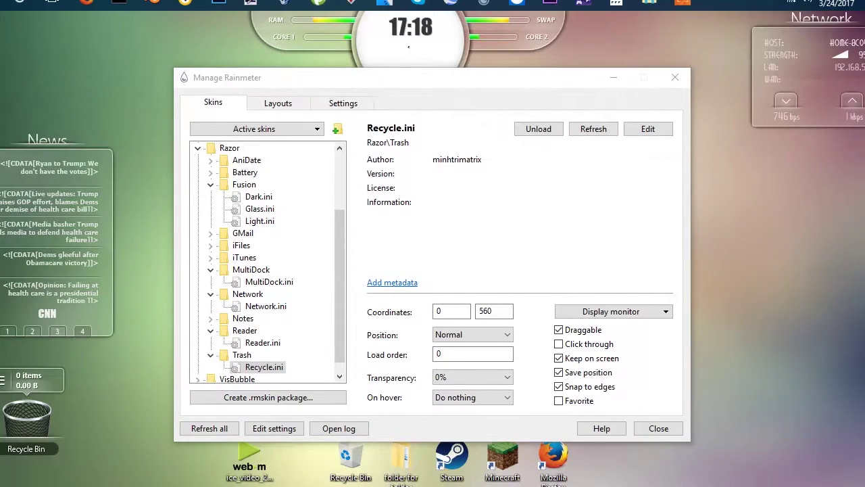
click(37, 196)
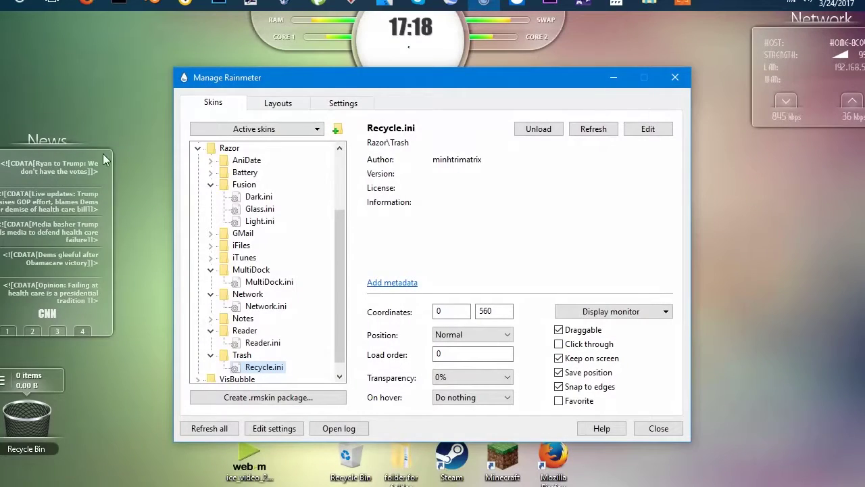
drag(104, 159, 862, 158)
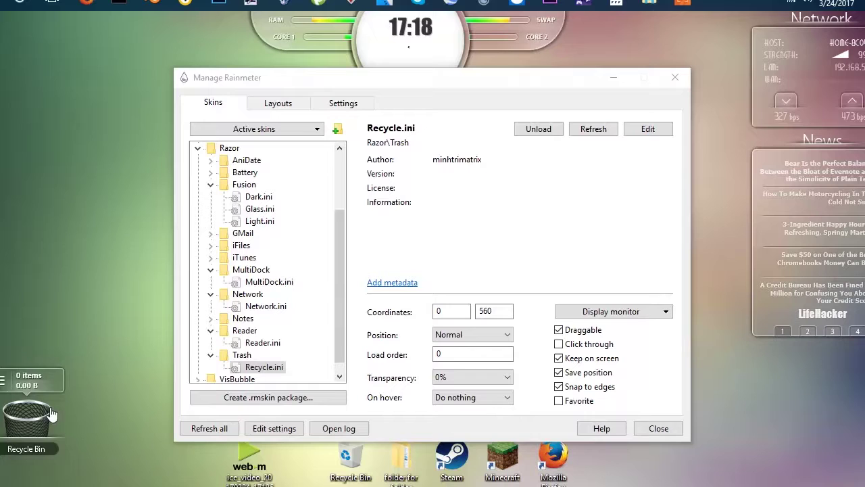
Move the Recycle Bin widget up to the desktop's top-left corner.
drag(45, 417, 3, 74)
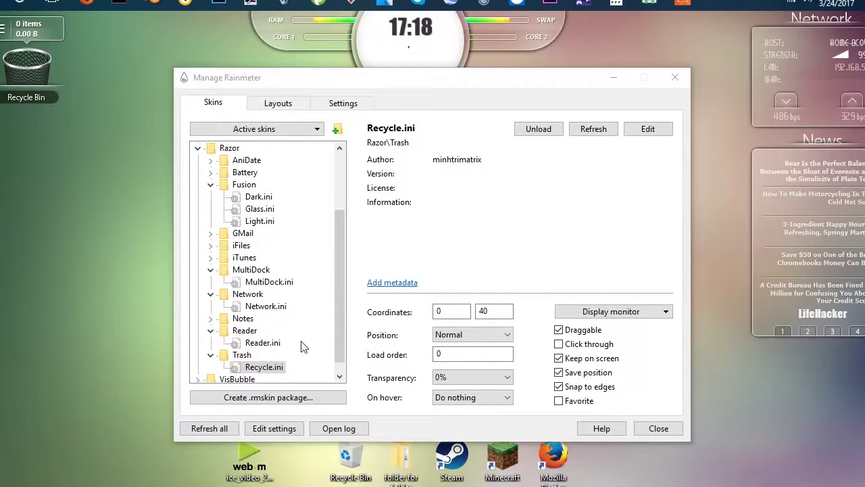
scroll(302, 347, down, 1)
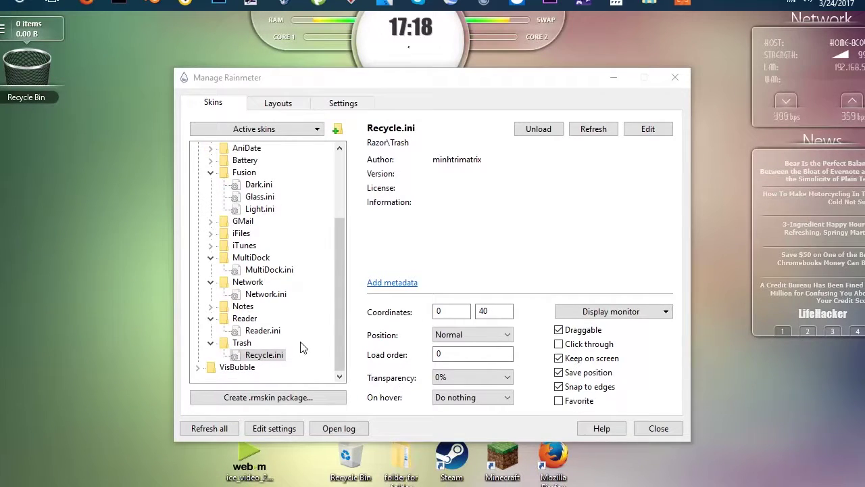
click(238, 319)
click(235, 308)
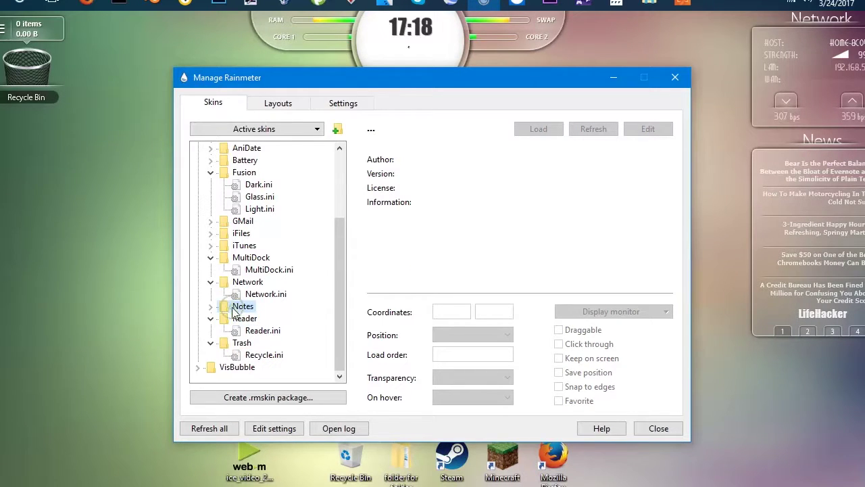
scroll(236, 310, up, 1)
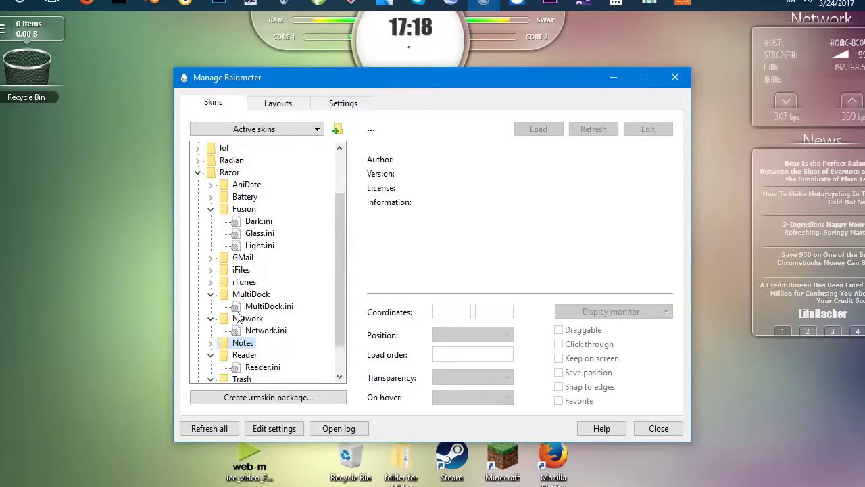
Expand Razor's iFiles folder, then open AniDate to reveal Date.ini.
click(210, 270)
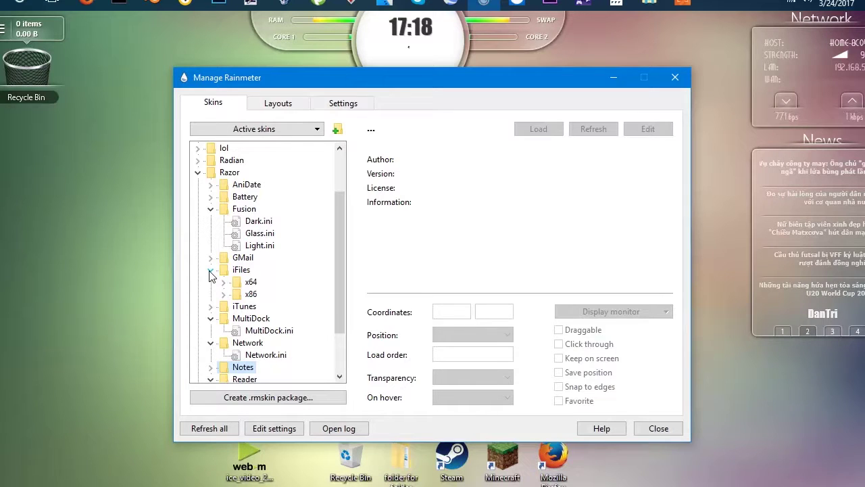
click(210, 271)
click(210, 271)
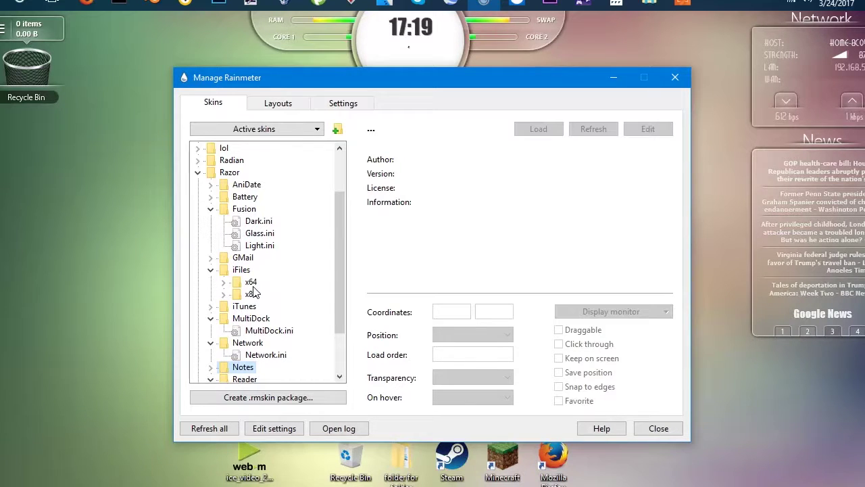
scroll(254, 292, up, 1)
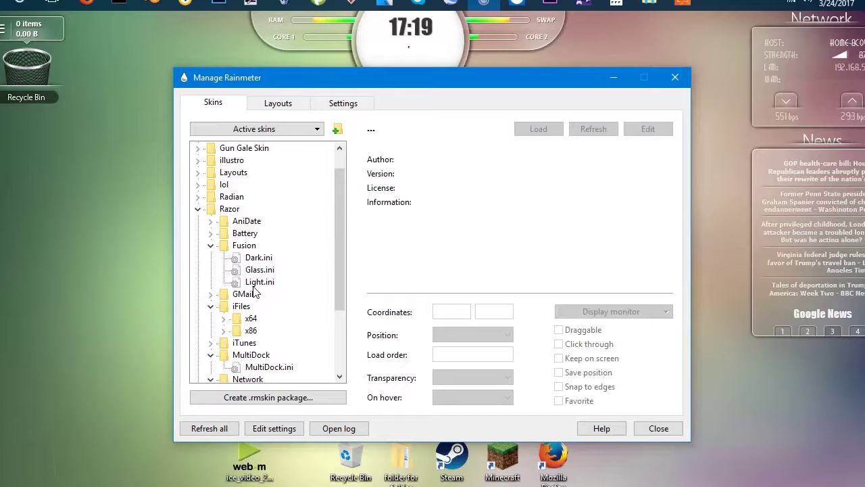
scroll(254, 292, up, 1)
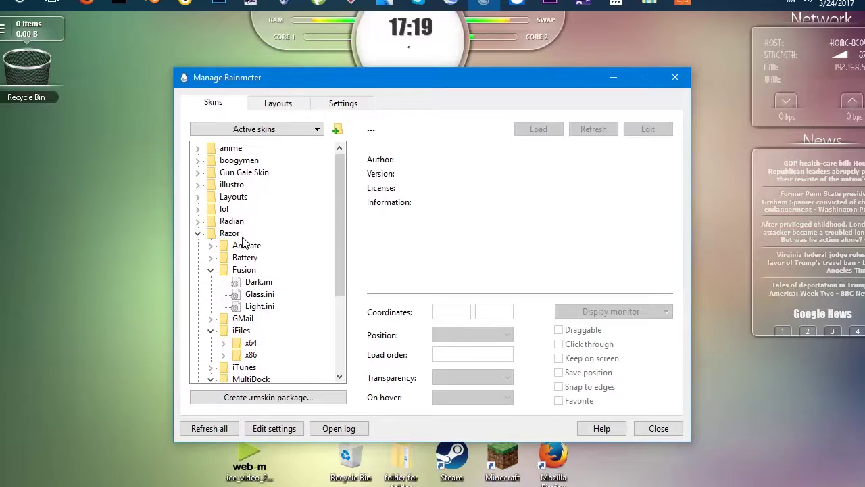
click(211, 246)
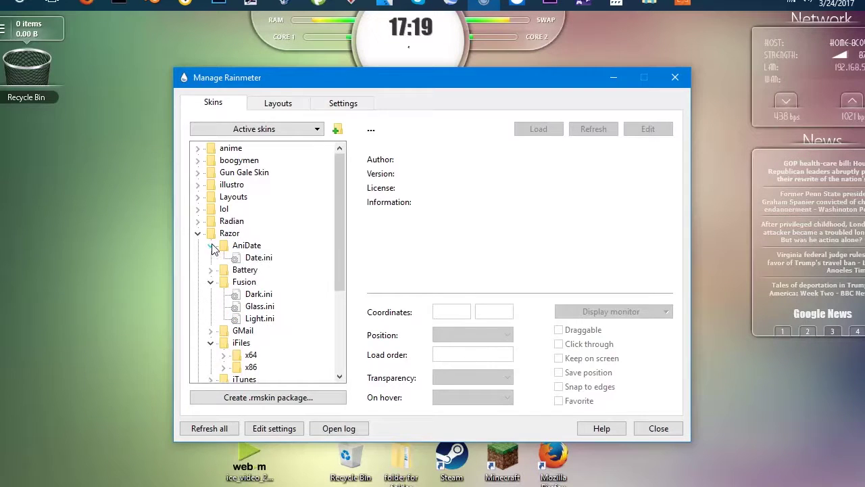
Place the AniDate date widget at the lower right and the Gmail widget below the Recycle Bin.
double_click(262, 261)
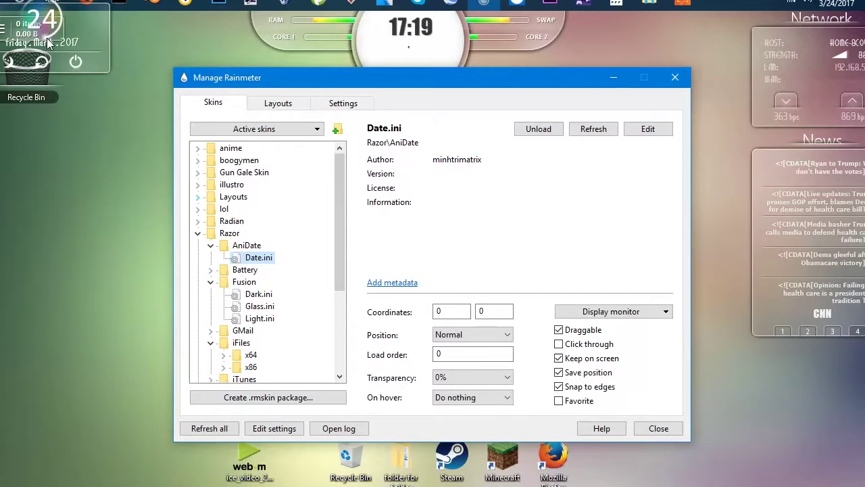
drag(91, 35, 820, 369)
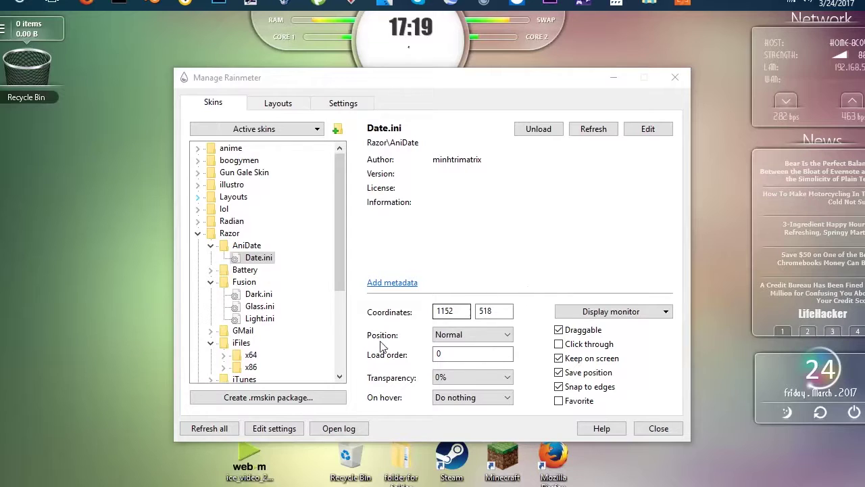
double_click(246, 331)
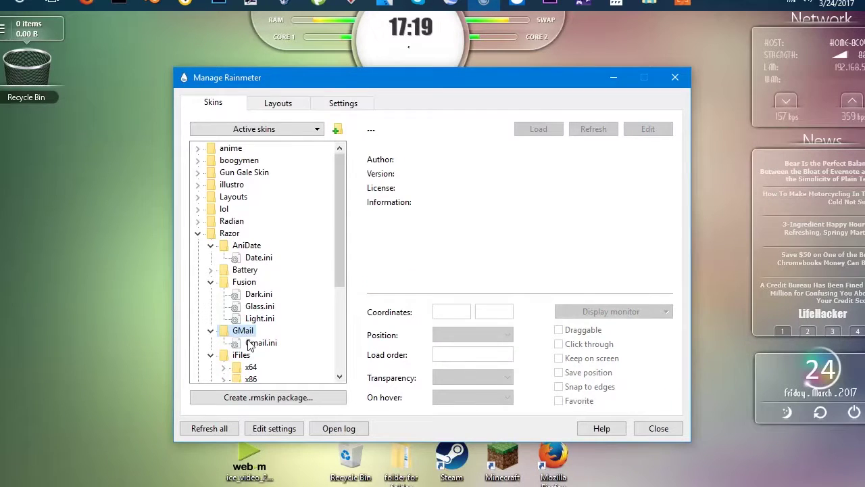
click(252, 343)
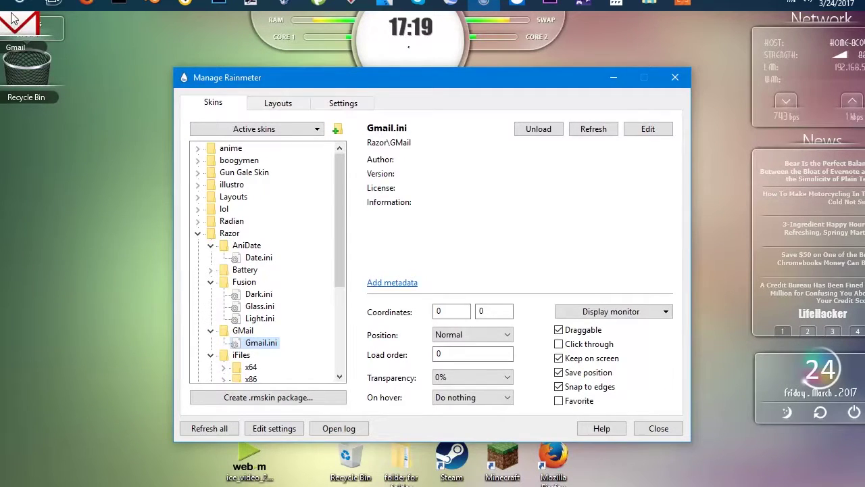
click(24, 26)
drag(23, 25, 32, 140)
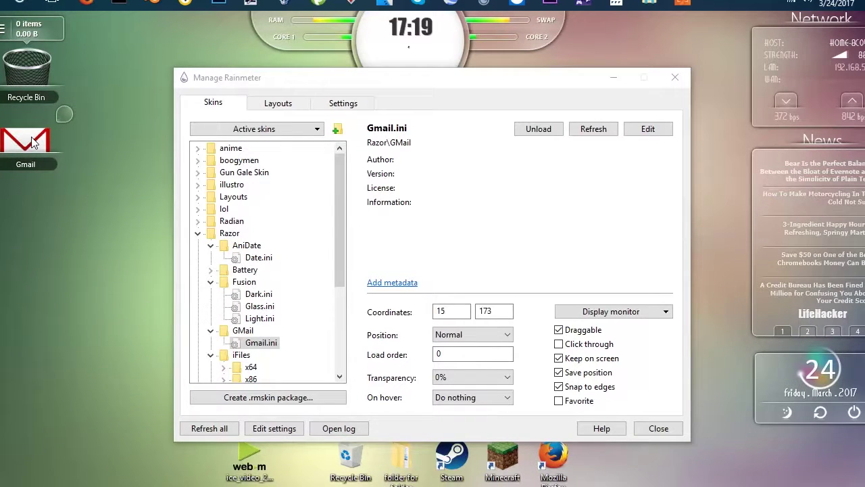
double_click(242, 331)
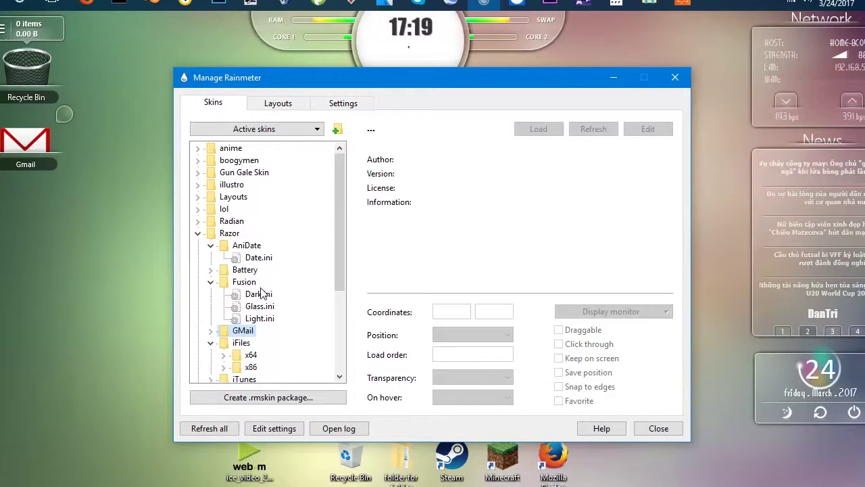
Collapse the Reader folder, then load and unload the Razor Battery widget.
scroll(261, 292, down, 1)
scroll(262, 294, down, 2)
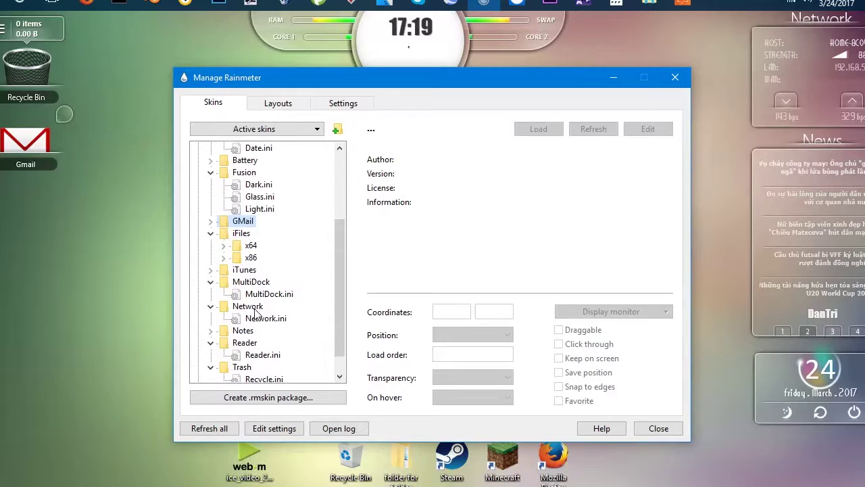
scroll(256, 313, down, 1)
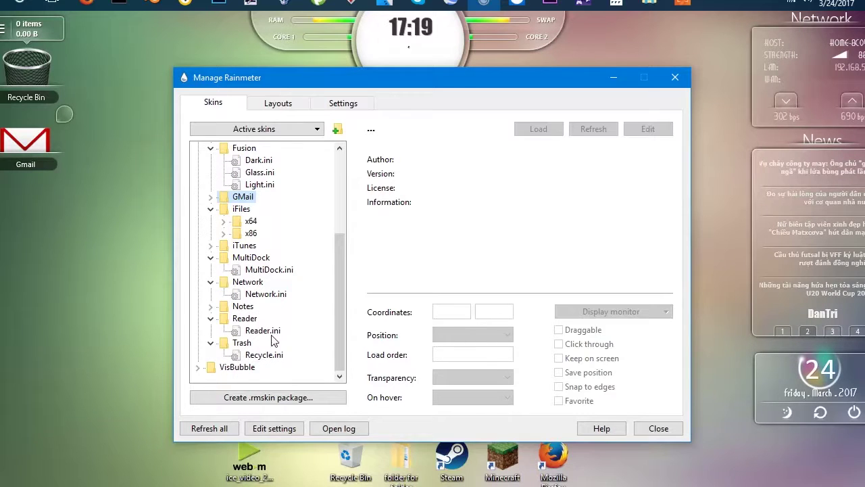
scroll(268, 358, up, 1)
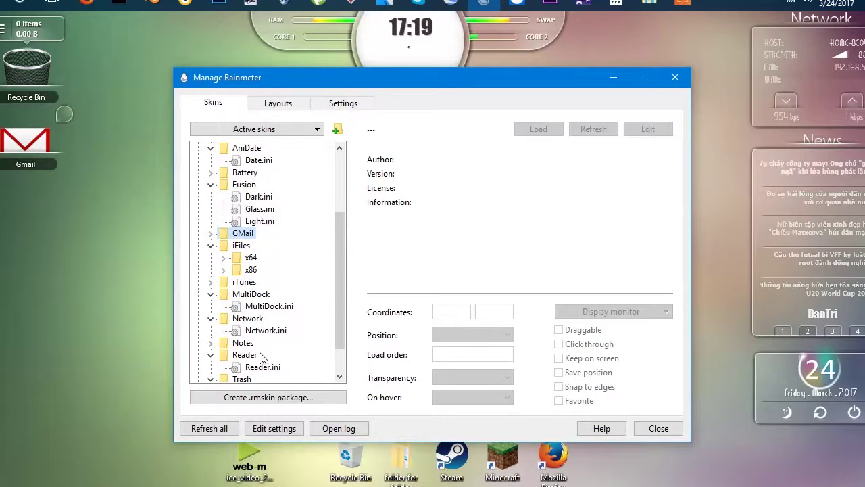
double_click(243, 356)
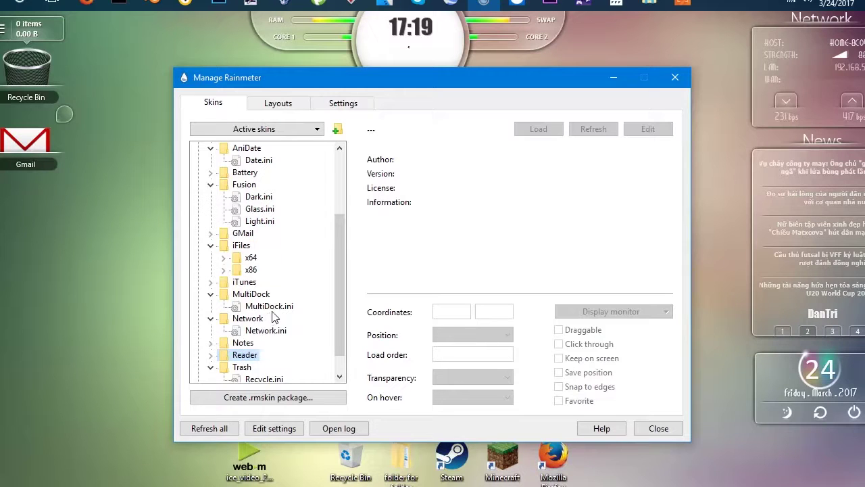
scroll(274, 314, up, 3)
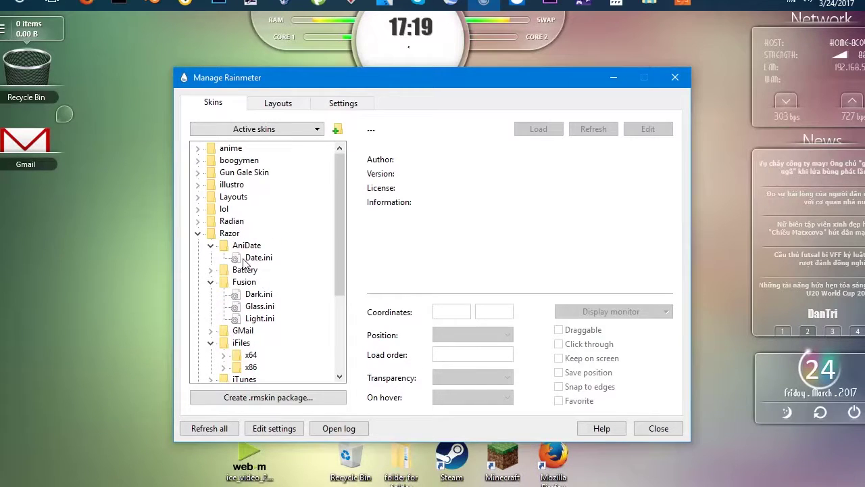
double_click(246, 270)
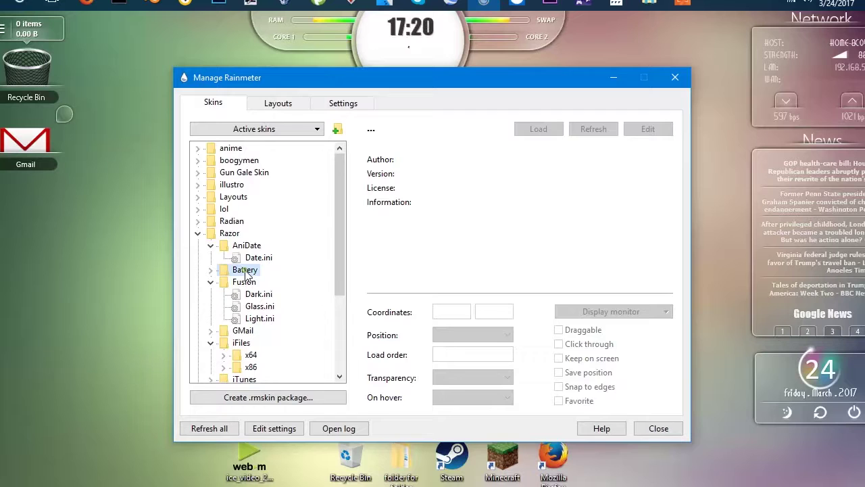
double_click(255, 282)
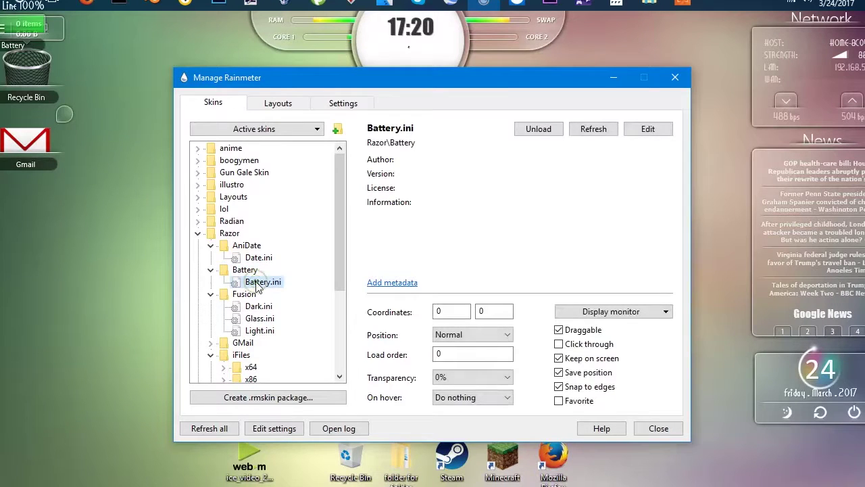
double_click(257, 283)
Load the iTunes player widget, drag it lower down the desktop, then unload it.
scroll(256, 285, down, 1)
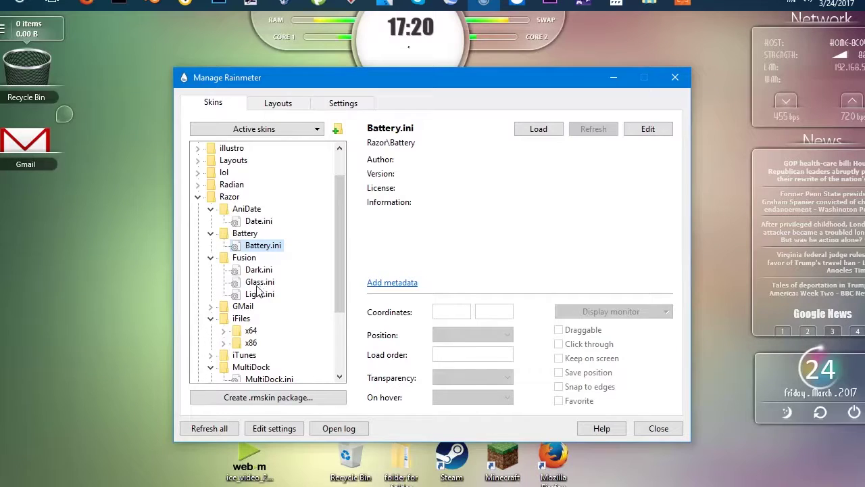
scroll(258, 287, down, 1)
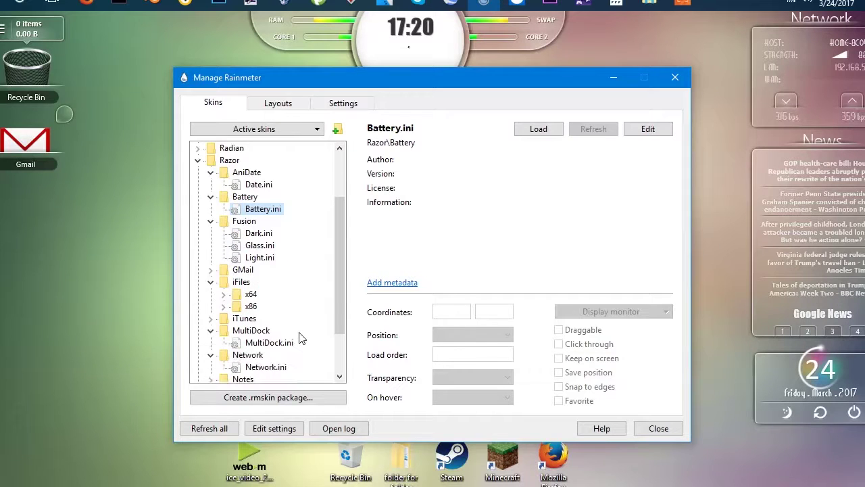
double_click(245, 319)
double_click(250, 331)
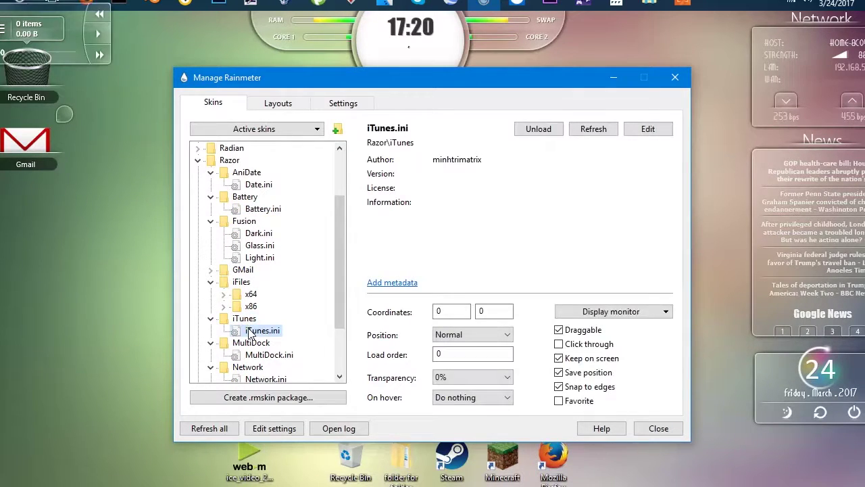
drag(76, 23, 104, 231)
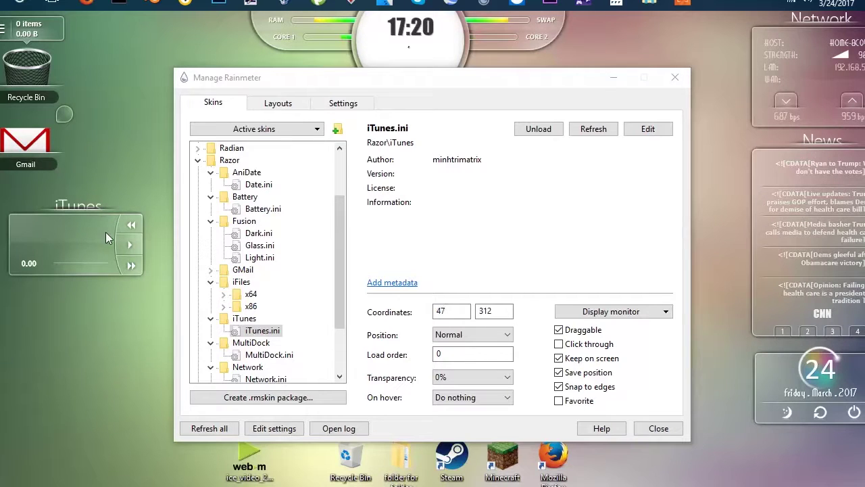
double_click(245, 329)
right_click(245, 330)
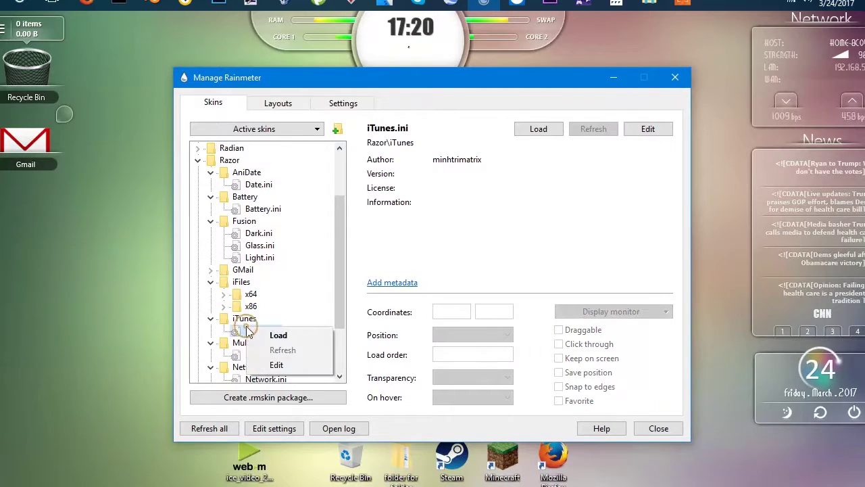
click(308, 296)
scroll(271, 316, down, 2)
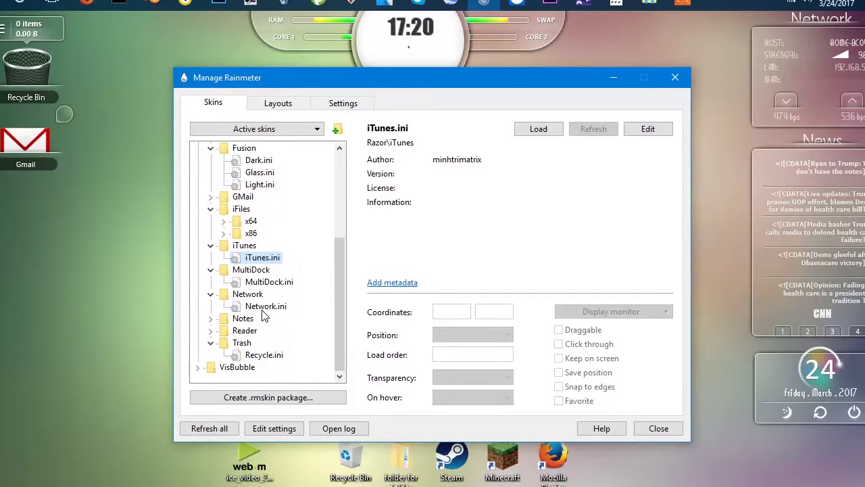
scroll(265, 316, up, 4)
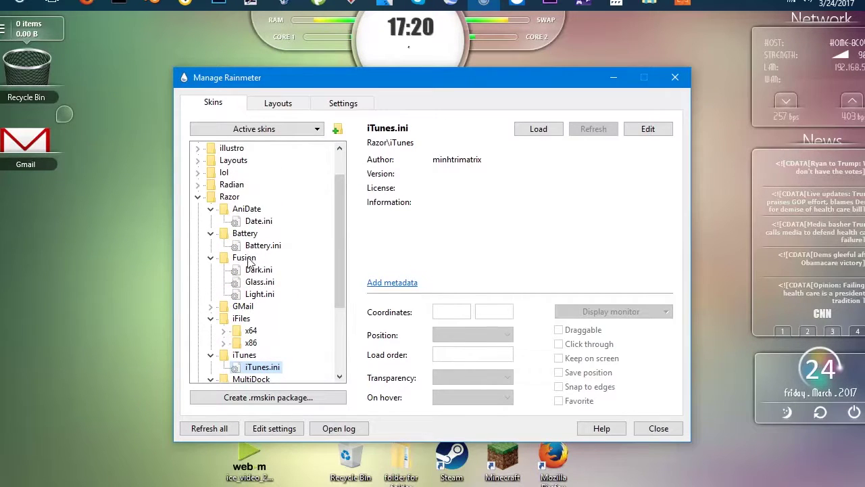
Browse the Razor skin tree, expanding and collapsing the Notes, Reader and Trash folders.
scroll(248, 287, up, 1)
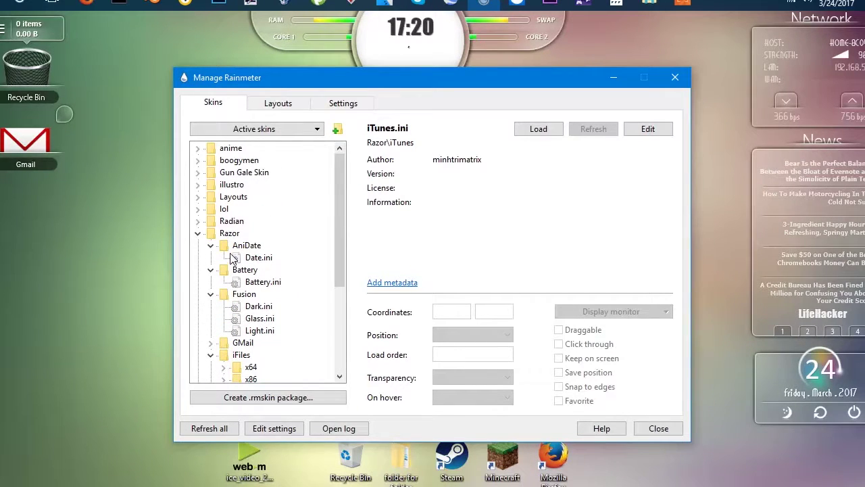
scroll(256, 295, down, 1)
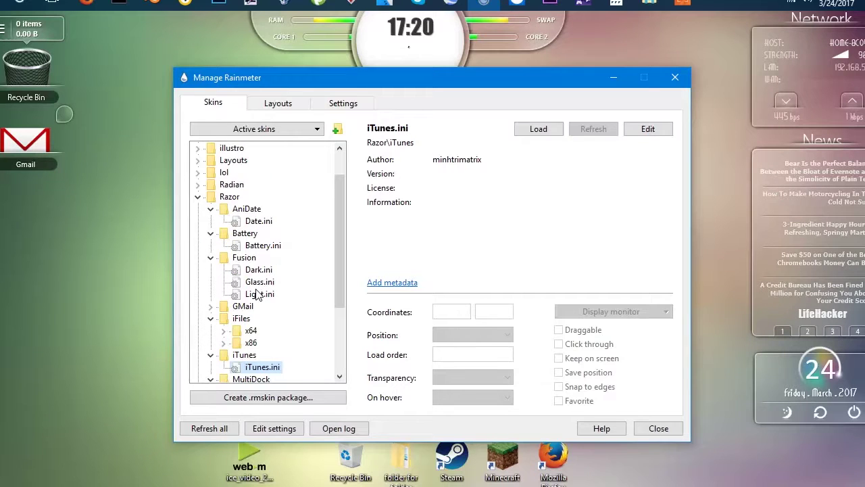
scroll(269, 312, down, 1)
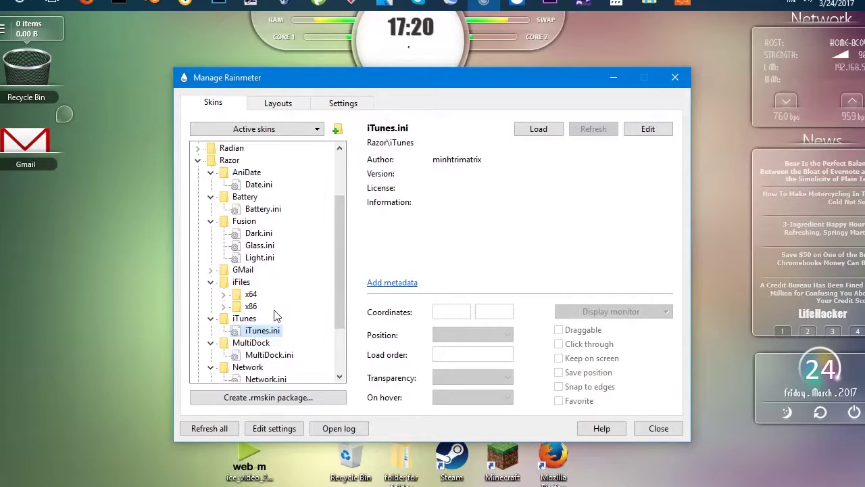
scroll(275, 317, down, 1)
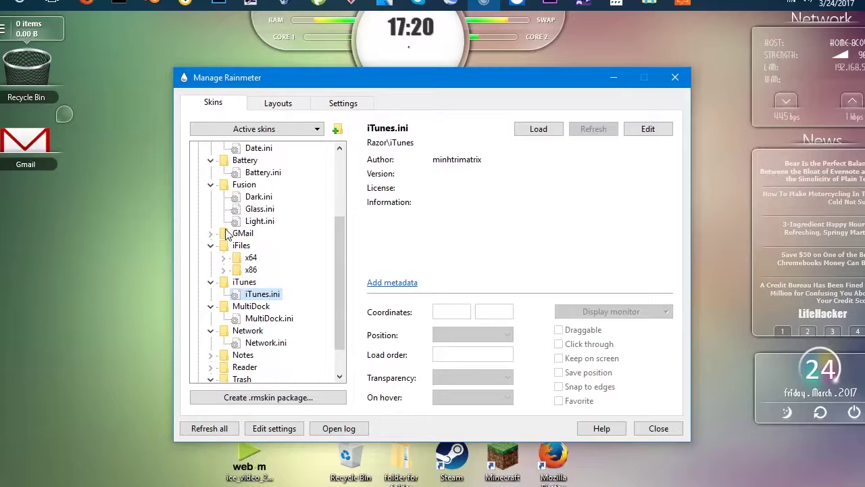
scroll(228, 236, down, 1)
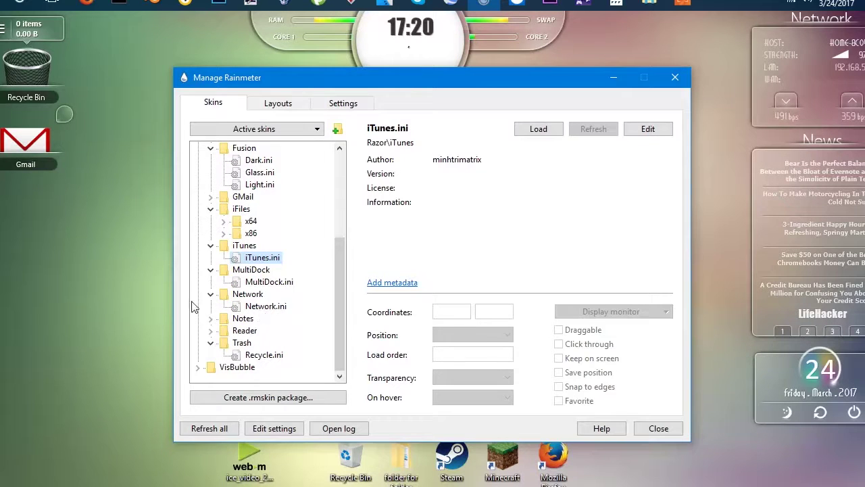
click(210, 318)
click(210, 318)
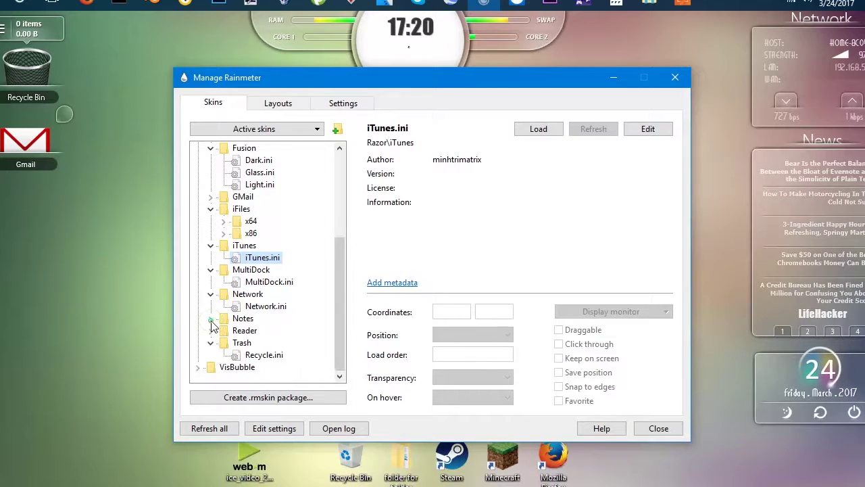
click(211, 330)
click(211, 330)
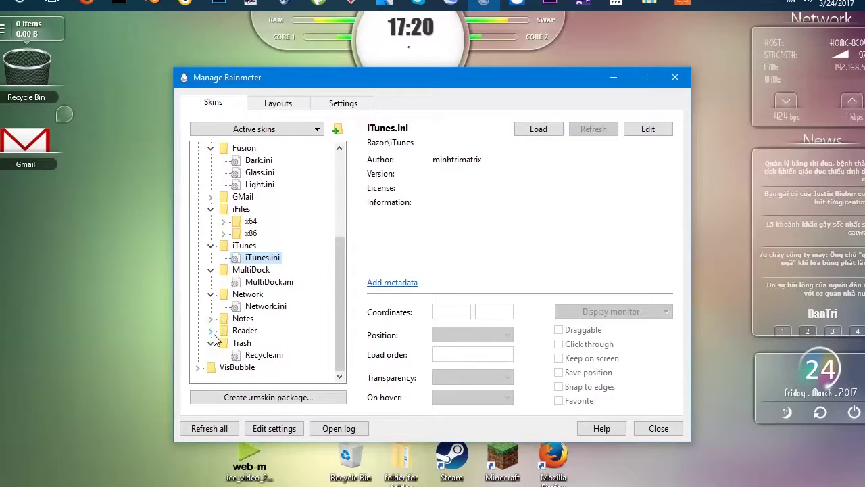
click(211, 343)
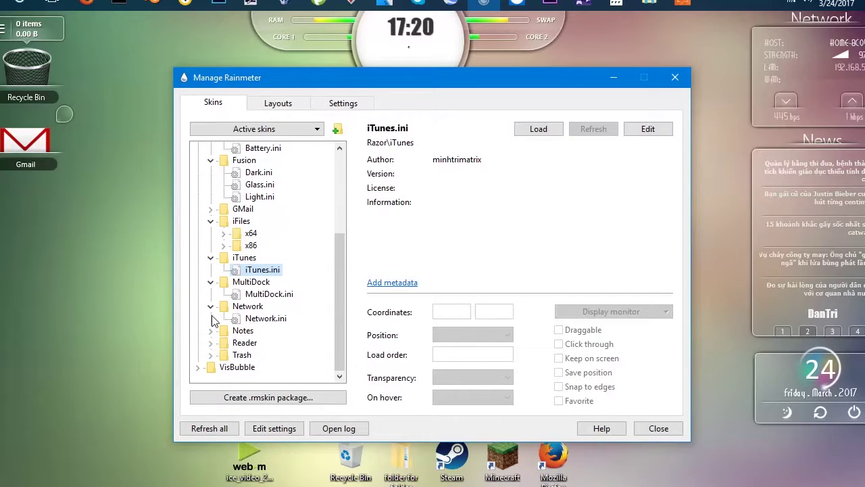
Scroll back up to Fusion and select its Dark.ini variant.
scroll(223, 311, up, 2)
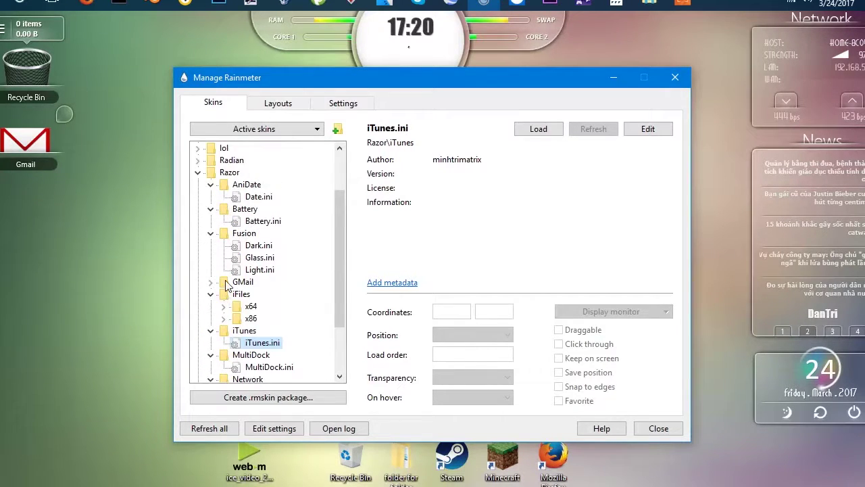
scroll(227, 286, up, 1)
scroll(227, 285, up, 1)
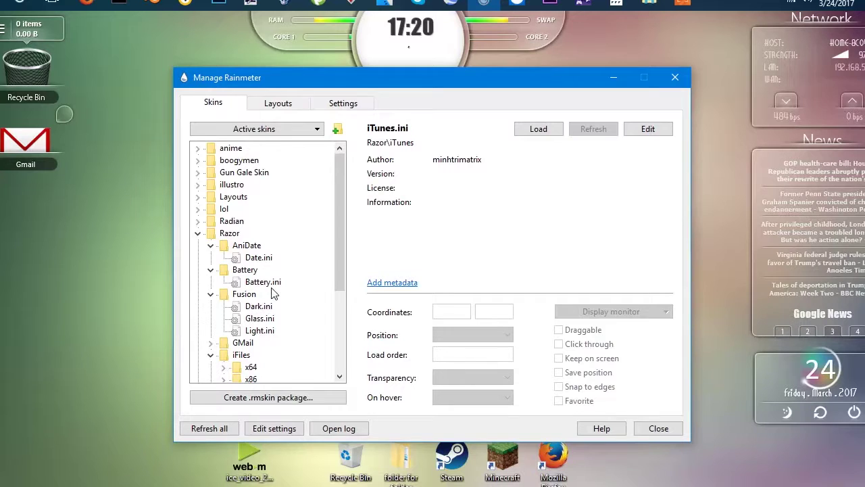
click(258, 306)
Load Fusion Dark.ini, then switch the top clock back to Light.ini.
double_click(258, 306)
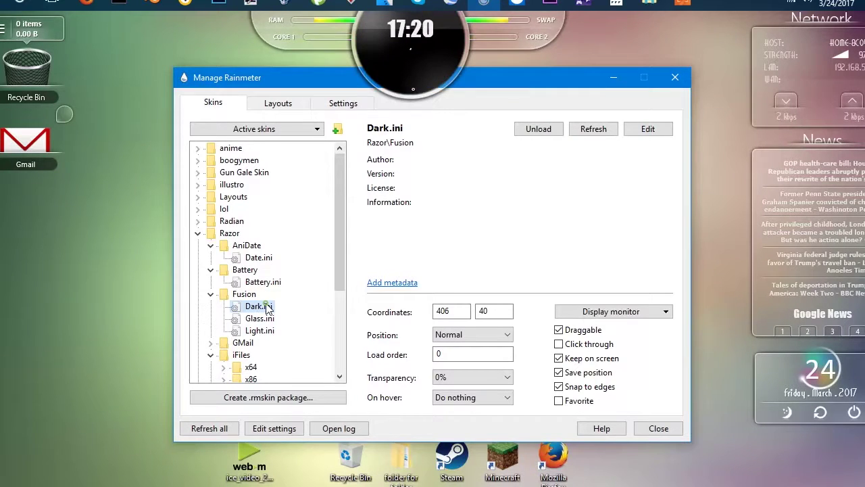
double_click(267, 308)
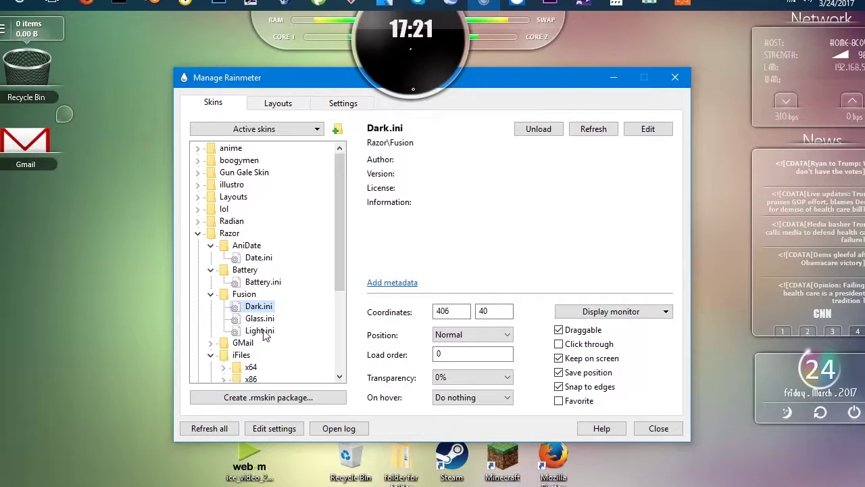
click(259, 330)
scroll(281, 326, down, 3)
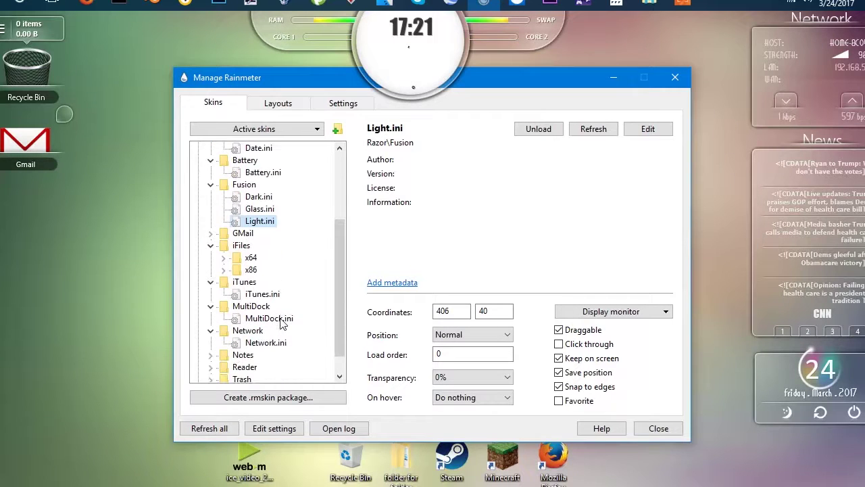
scroll(280, 325, up, 1)
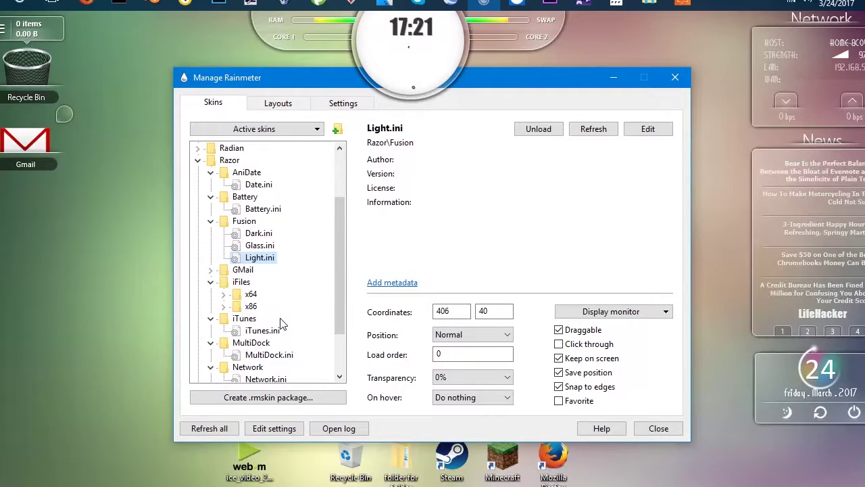
scroll(282, 325, up, 2)
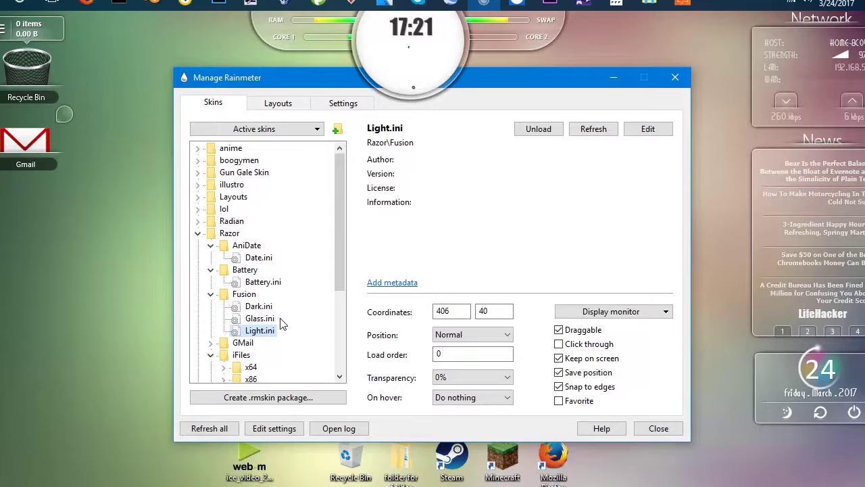
scroll(282, 324, down, 1)
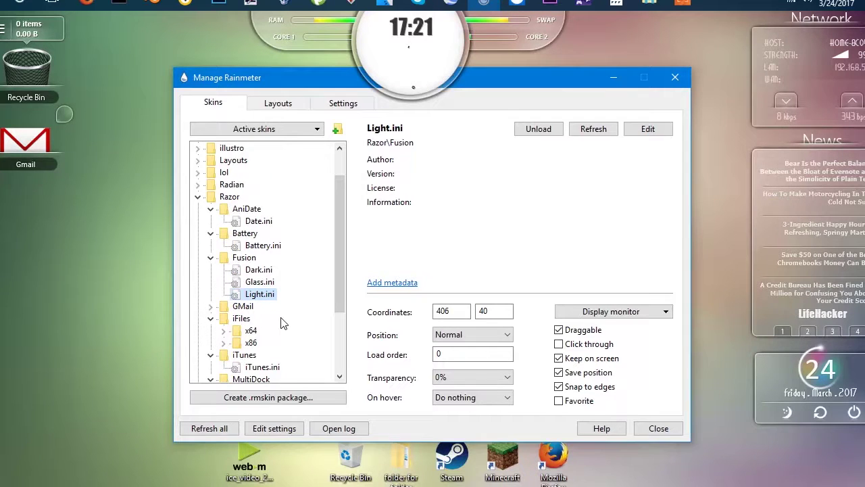
scroll(282, 324, down, 3)
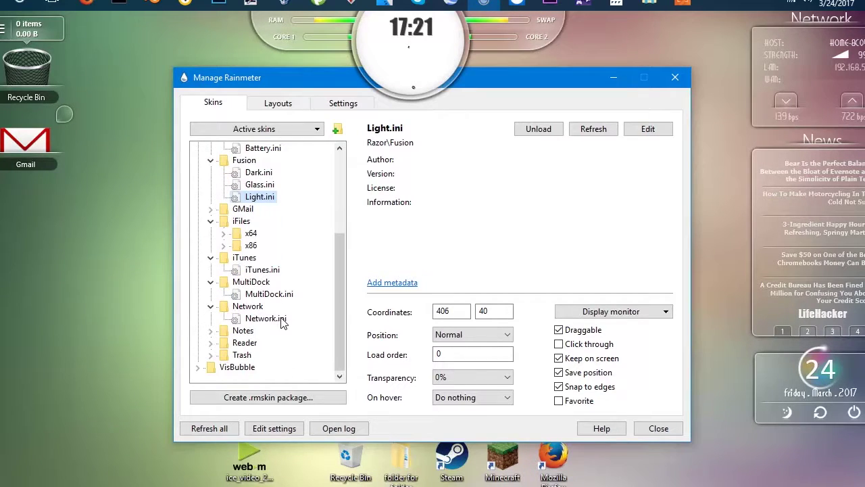
scroll(284, 328, up, 4)
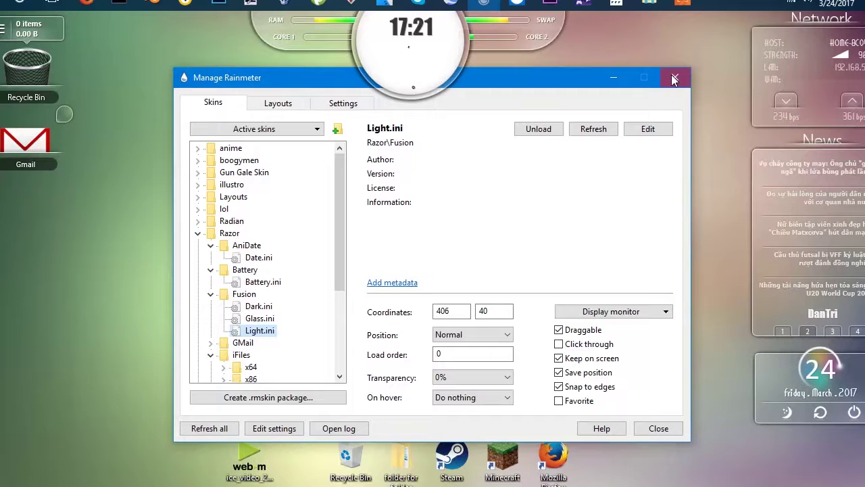
Close the Manage Rainmeter window.
click(674, 79)
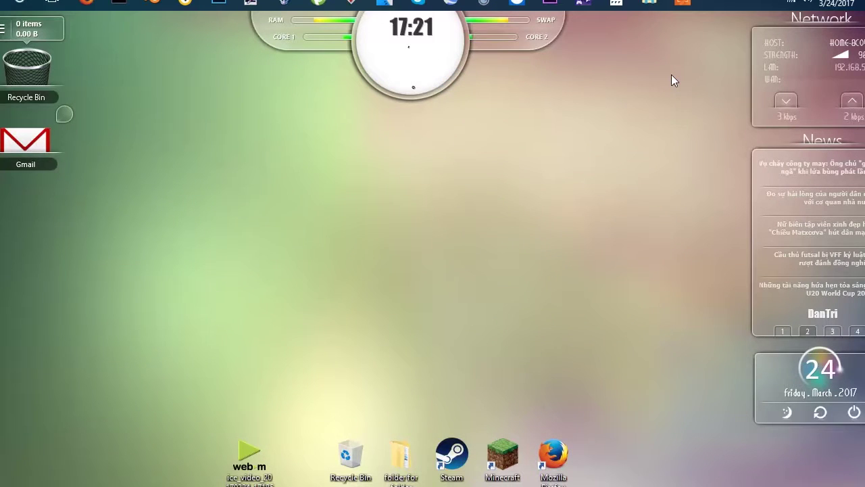